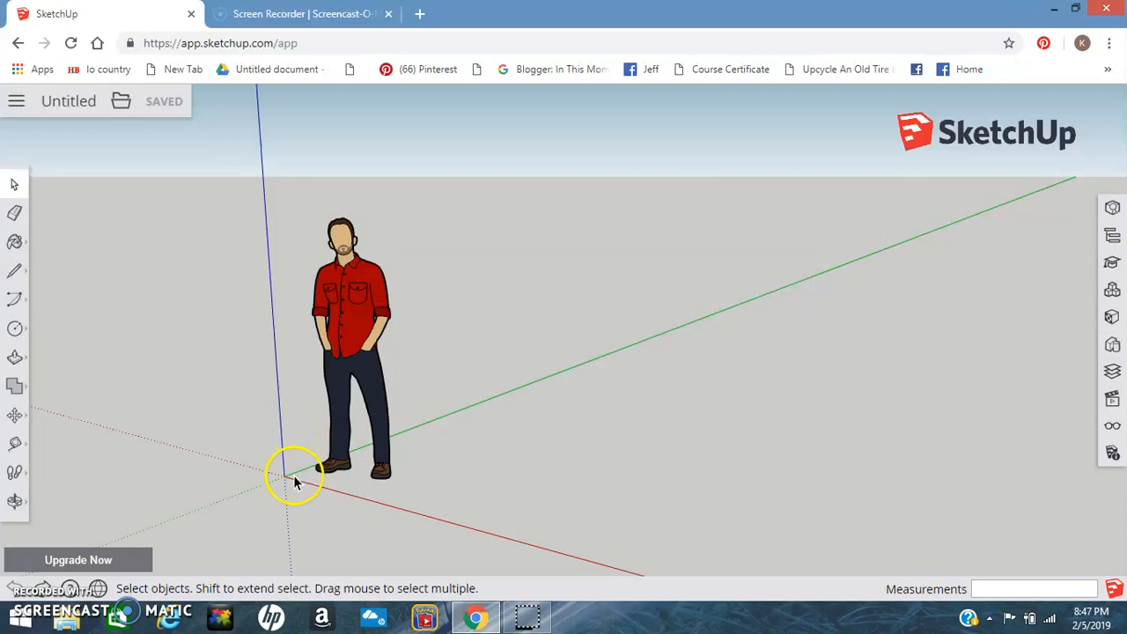
- Try erasing the standing human figure with the Eraser, and undo the erasure
click(343, 472)
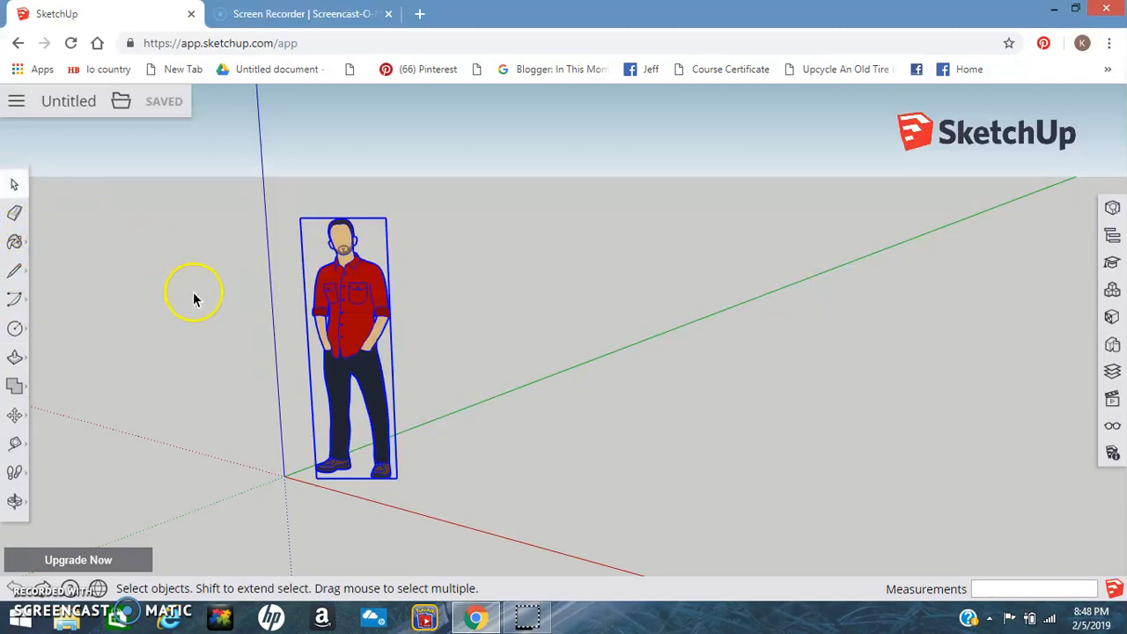
click(509, 326)
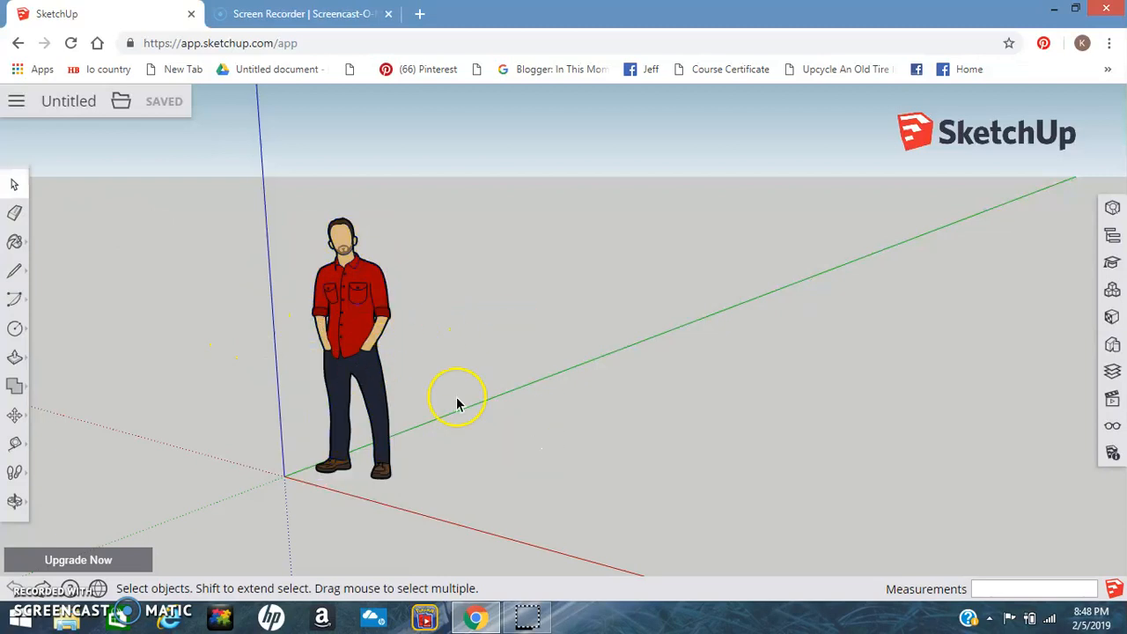
click(16, 214)
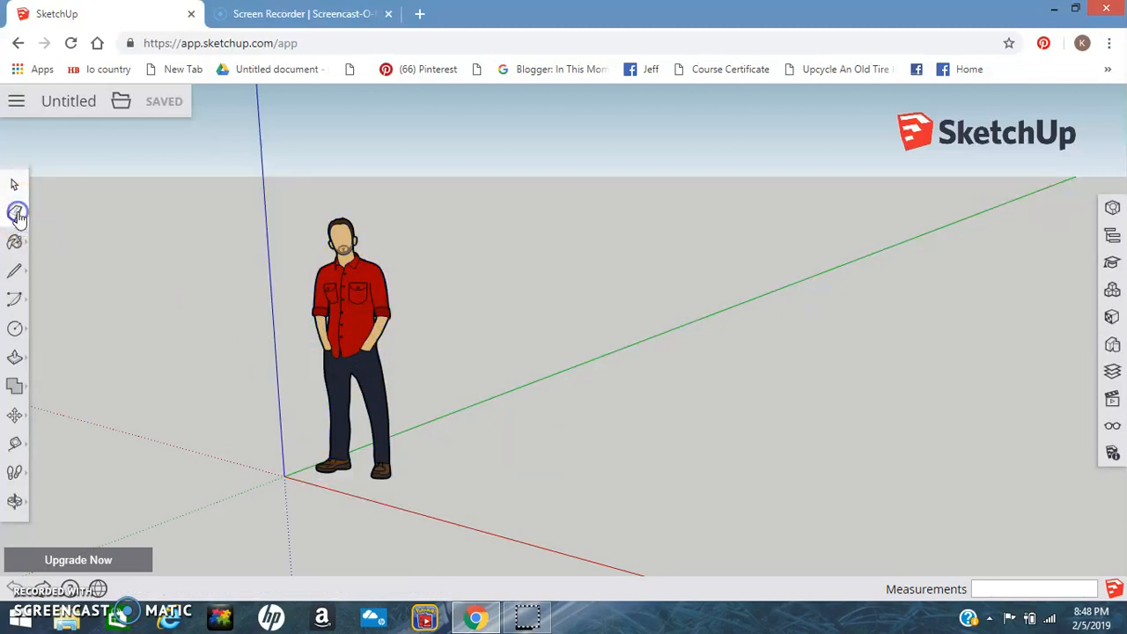
click(342, 318)
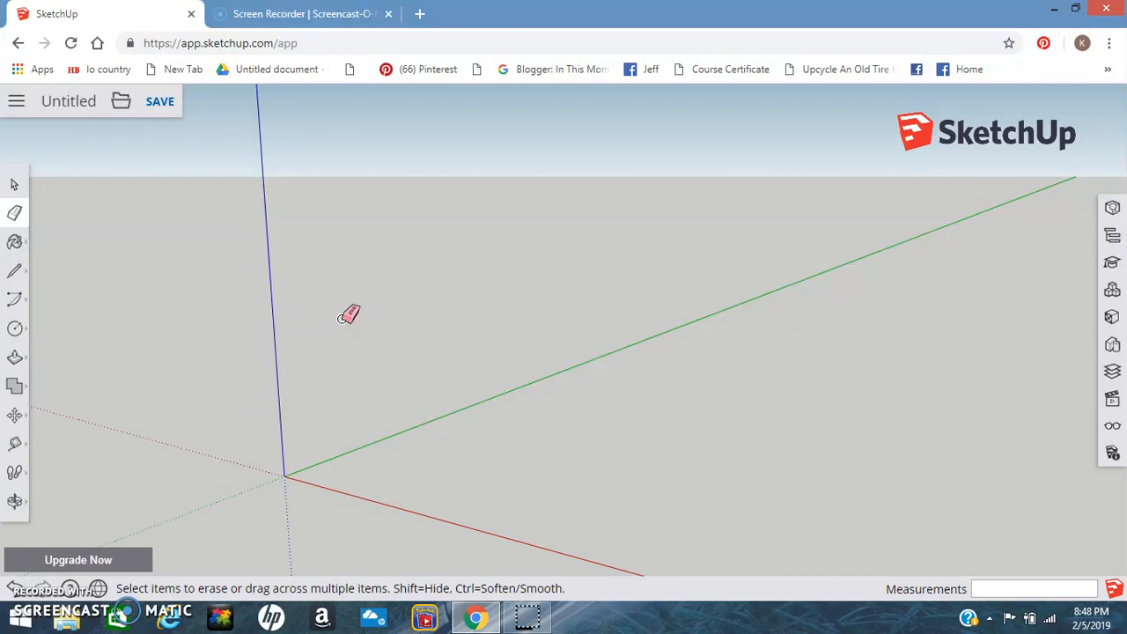
key(ctrl+z)
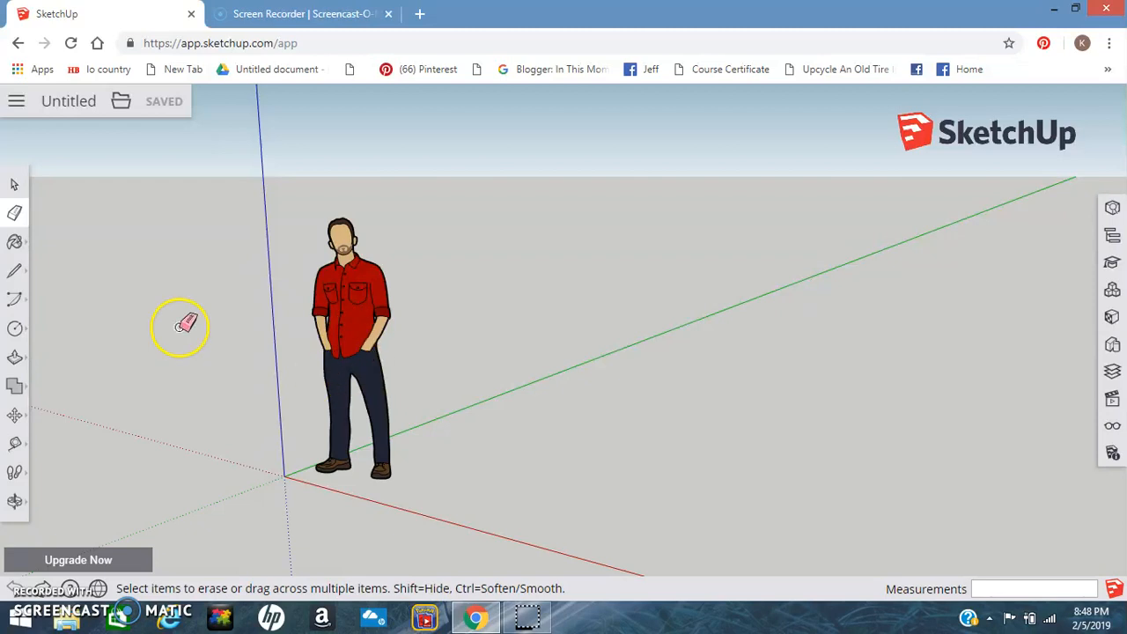
- Draw a short straight line on the ground beside the figure with the Line tool, and undo it
click(15, 244)
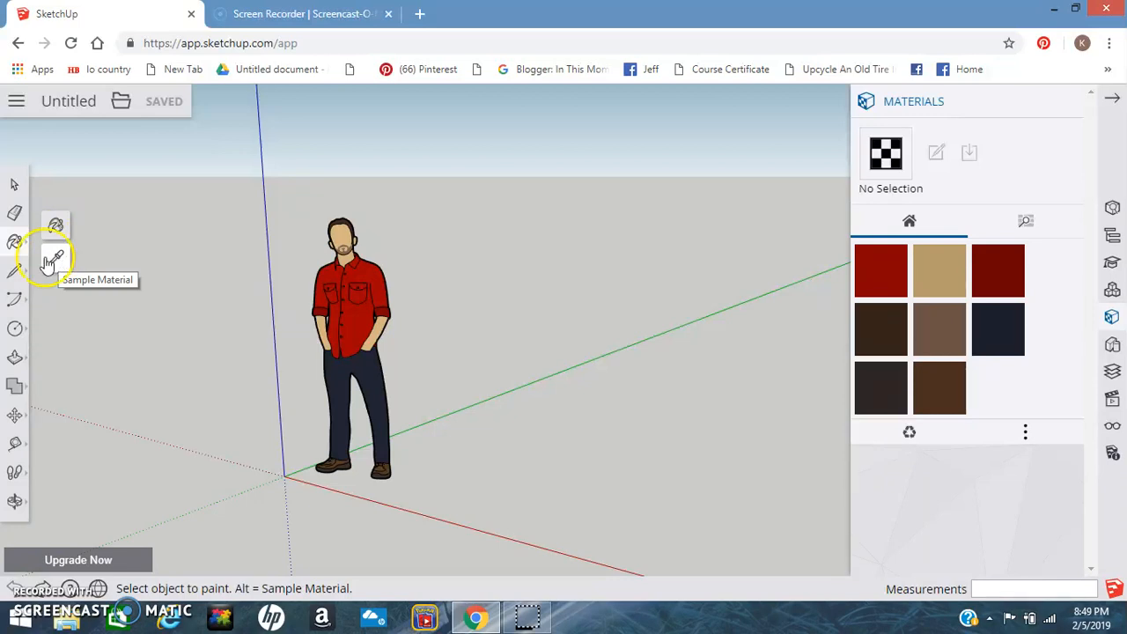
click(18, 271)
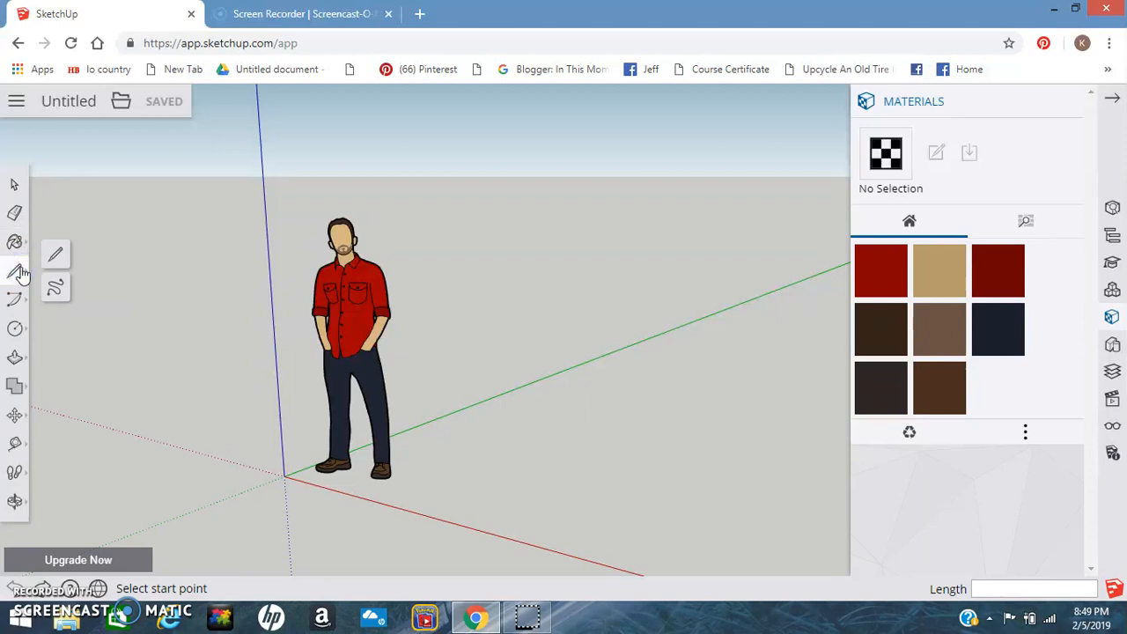
click(53, 255)
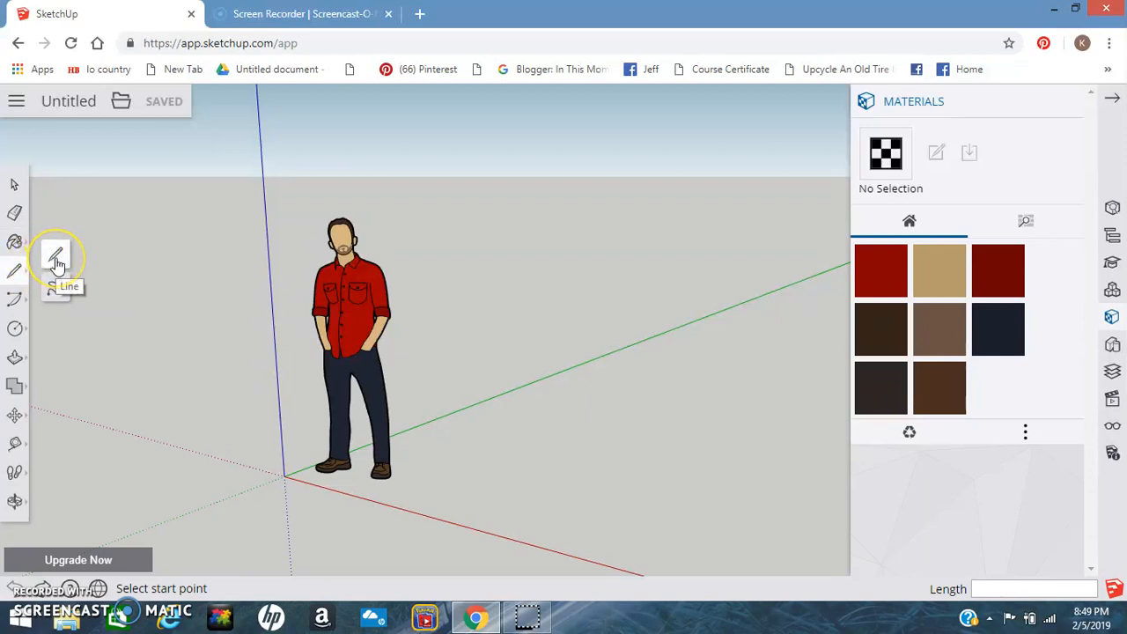
click(472, 462)
click(535, 437)
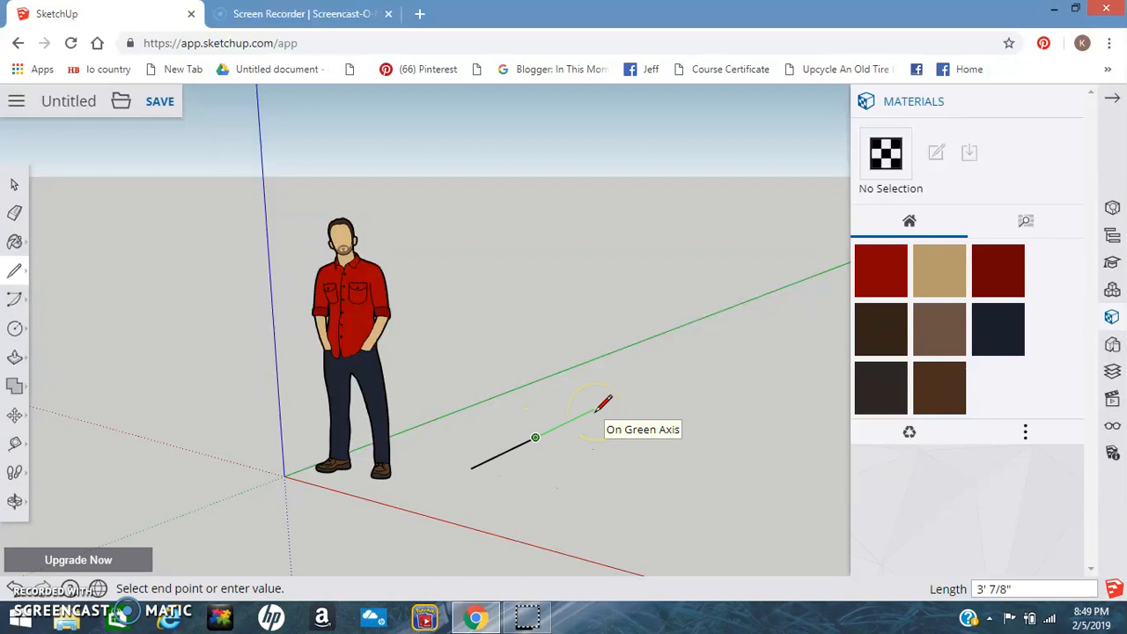
key(ctrl+z)
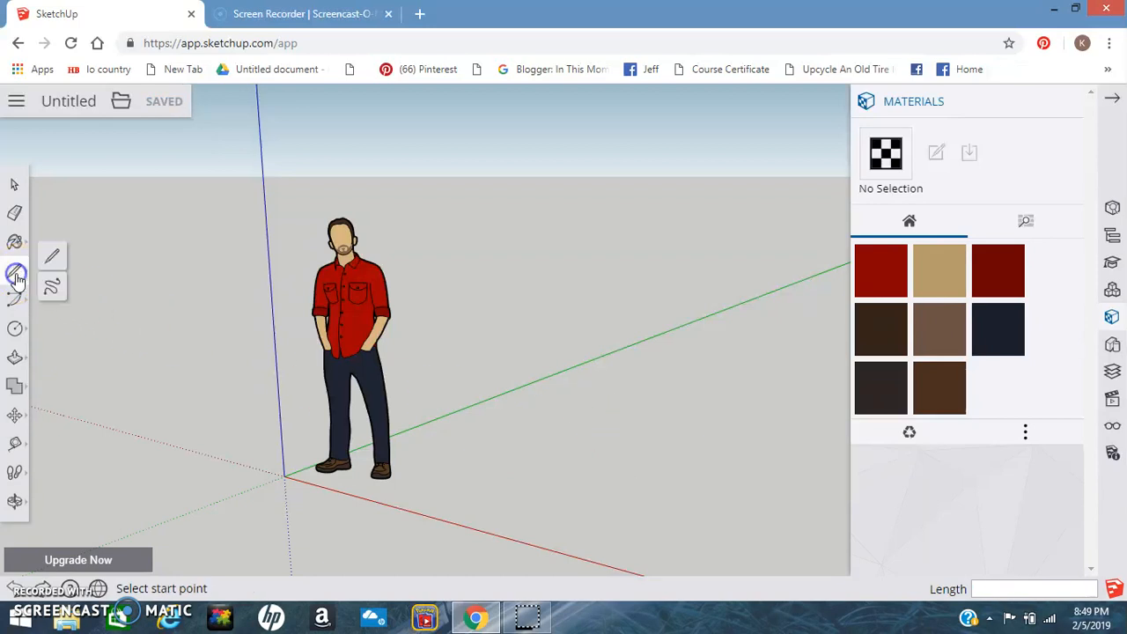
- Draw a short wavy Freehand line on the ground beside the figure, and undo it
click(55, 286)
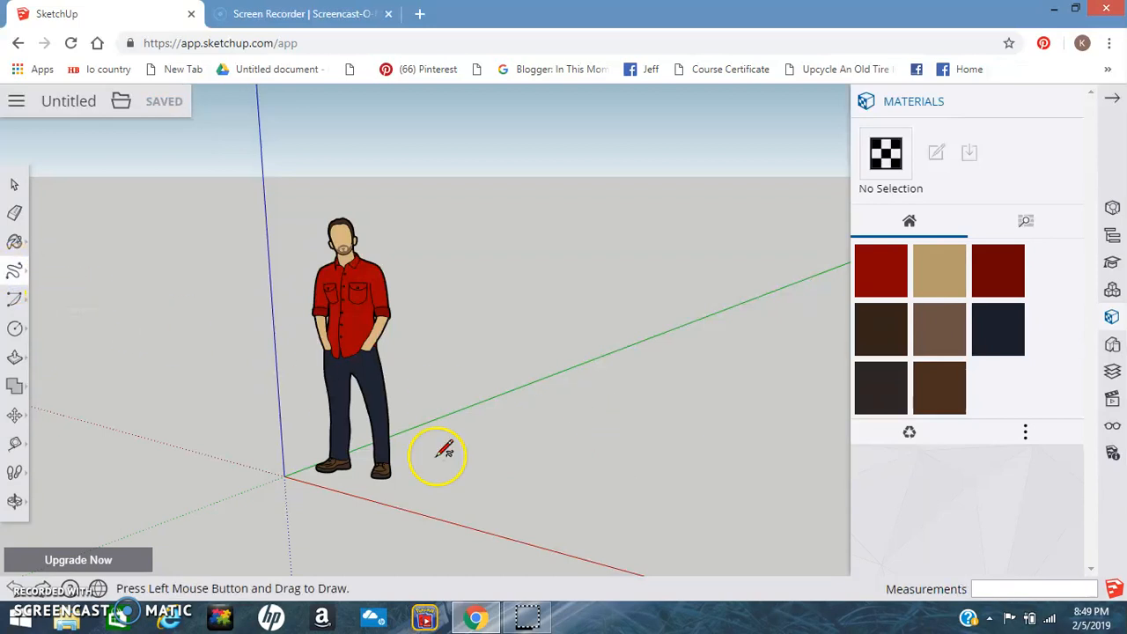
mouse_move(441, 471)
mouse_down()
mouse_move(451, 472)
mouse_move(450, 458)
mouse_move(472, 465)
mouse_move(483, 449)
mouse_move(494, 460)
mouse_move(509, 447)
mouse_up()
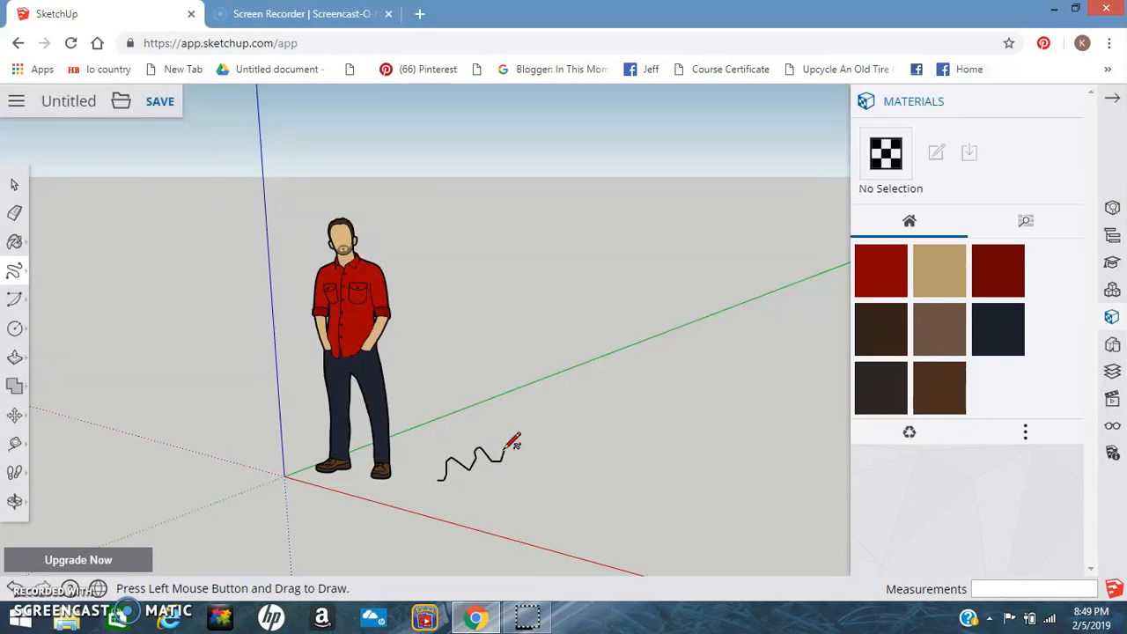
key(ctrl+z)
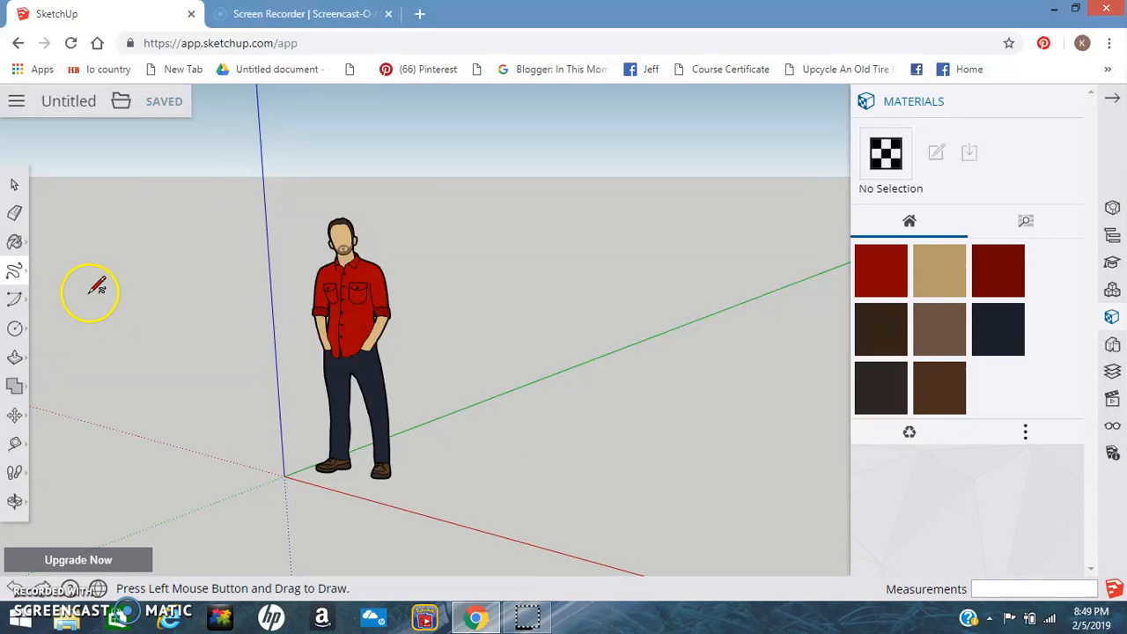
click(16, 298)
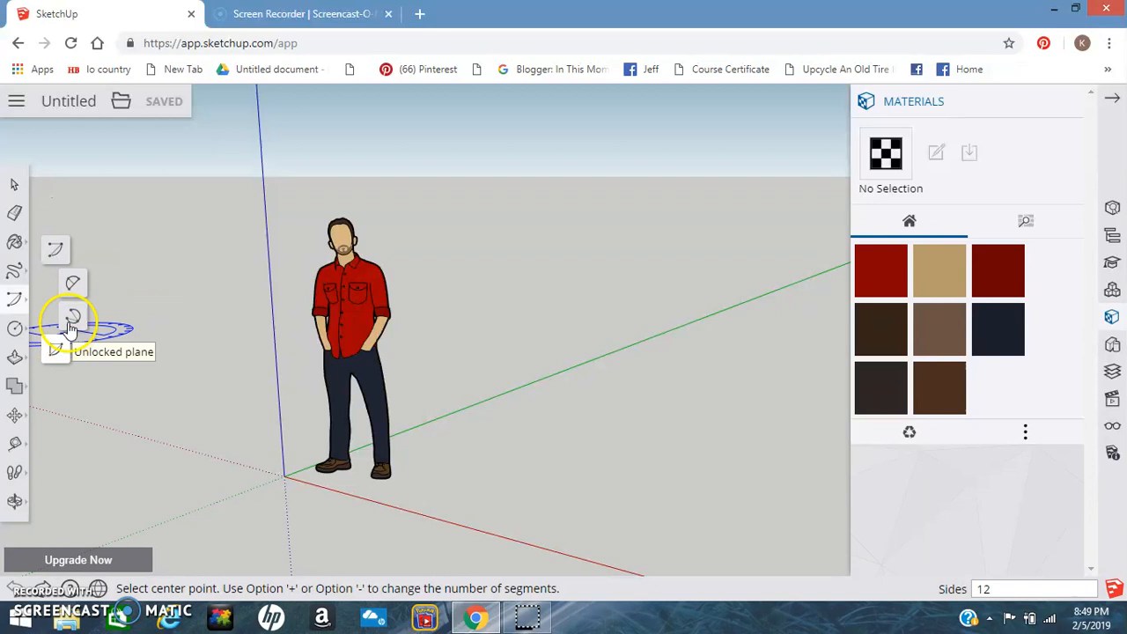
click(18, 331)
click(56, 264)
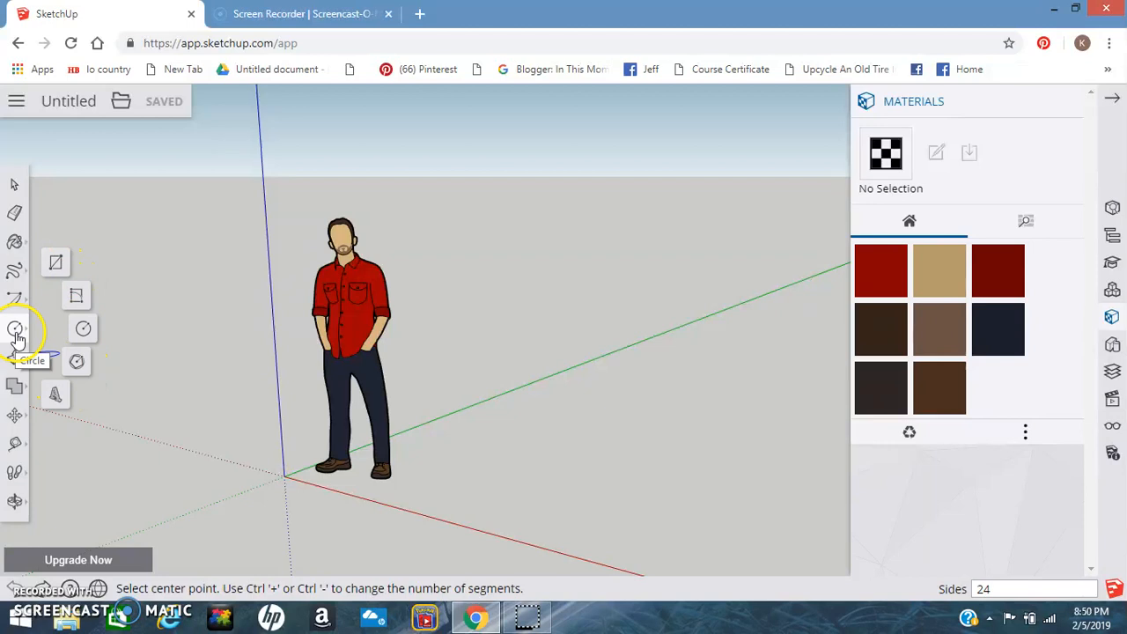
click(16, 359)
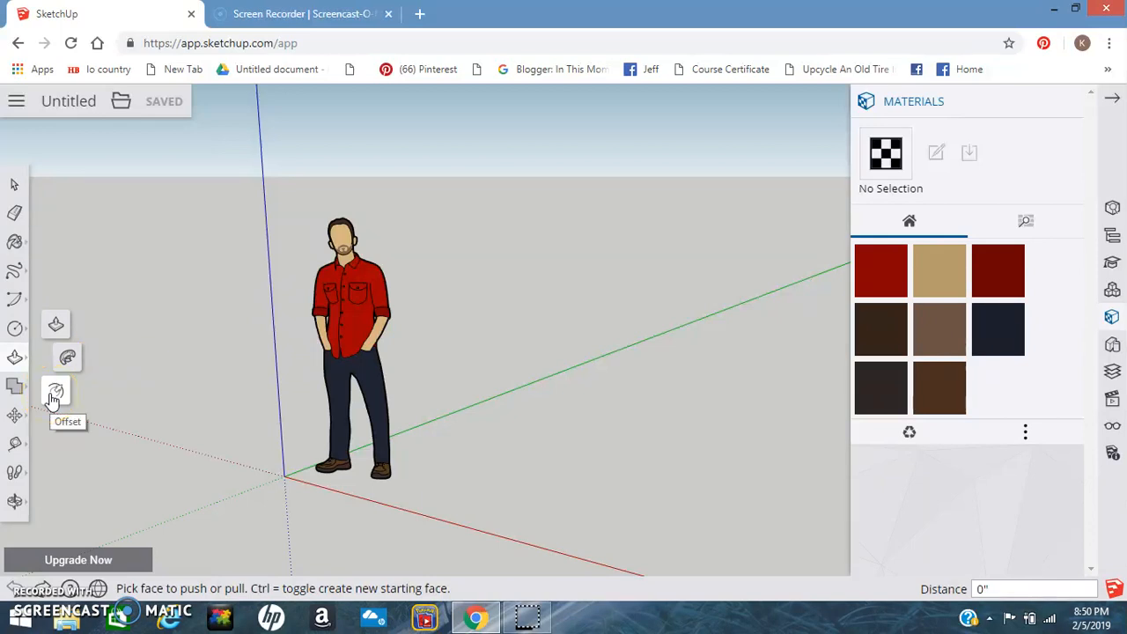
click(15, 417)
click(15, 418)
click(56, 383)
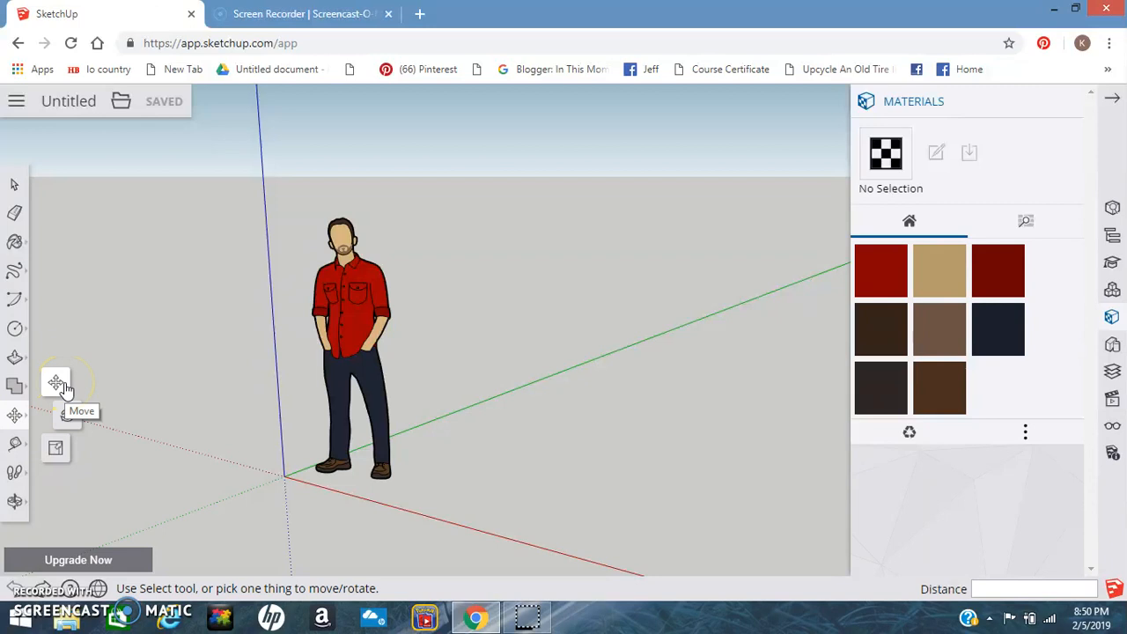
click(70, 417)
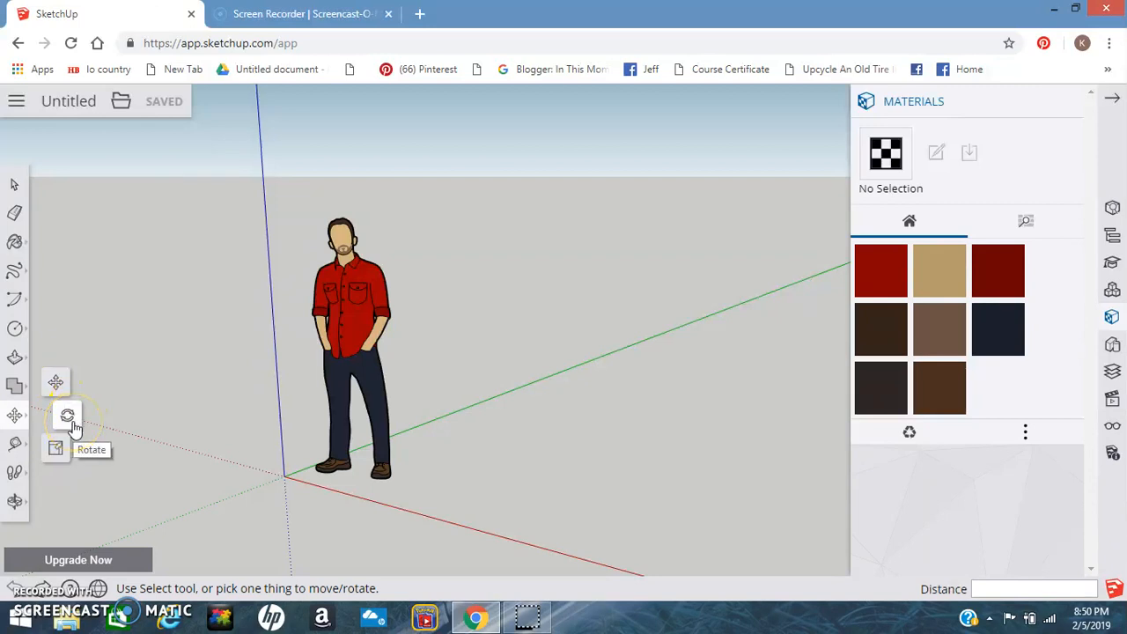
- Scale the standing figure uniformly from its upper corner, first up by about 1.33 and back down by about 0.55
click(54, 451)
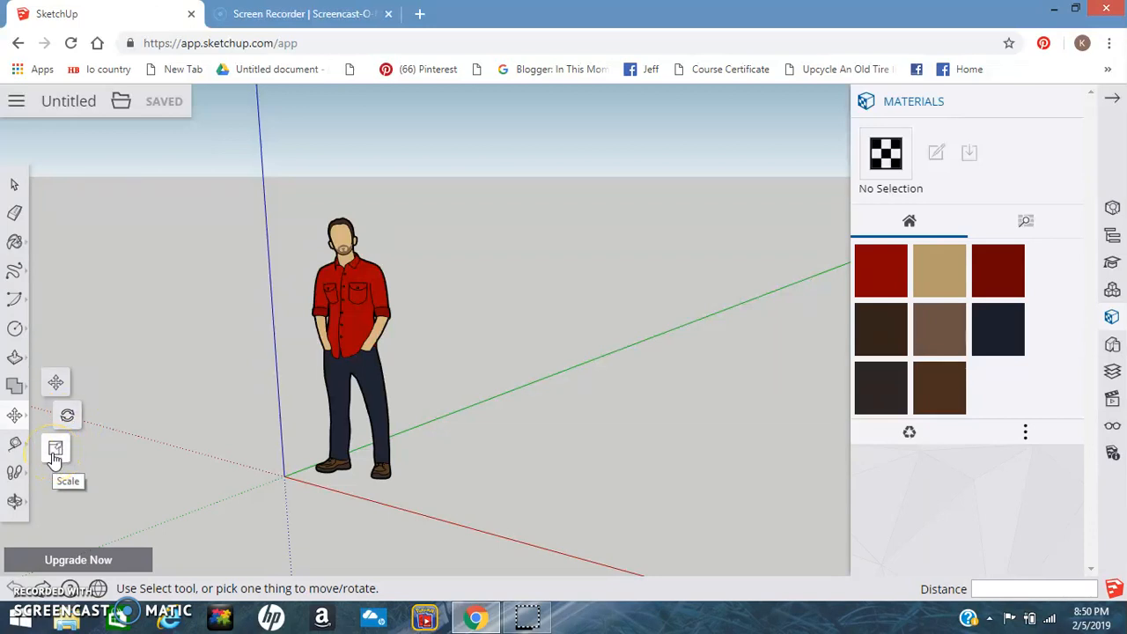
click(53, 453)
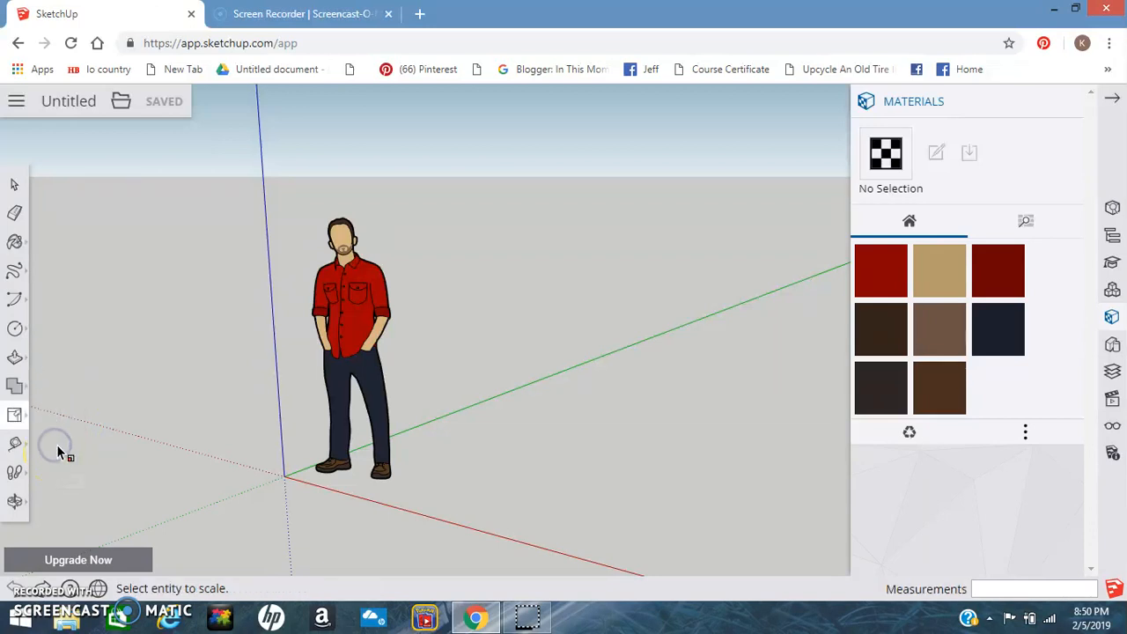
click(346, 352)
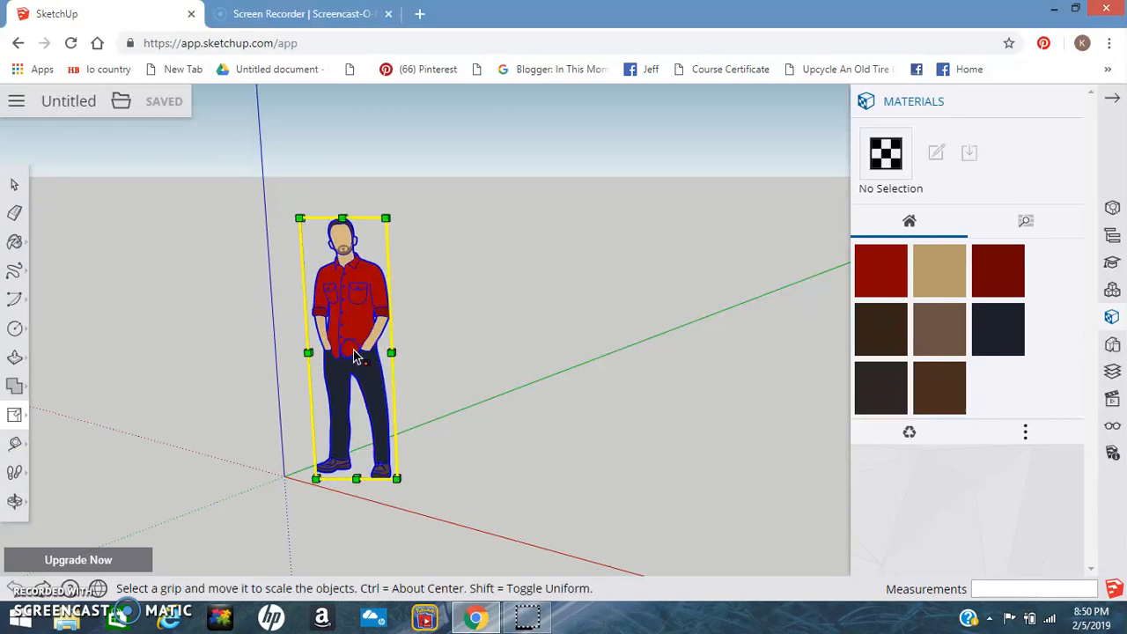
click(387, 213)
click(453, 139)
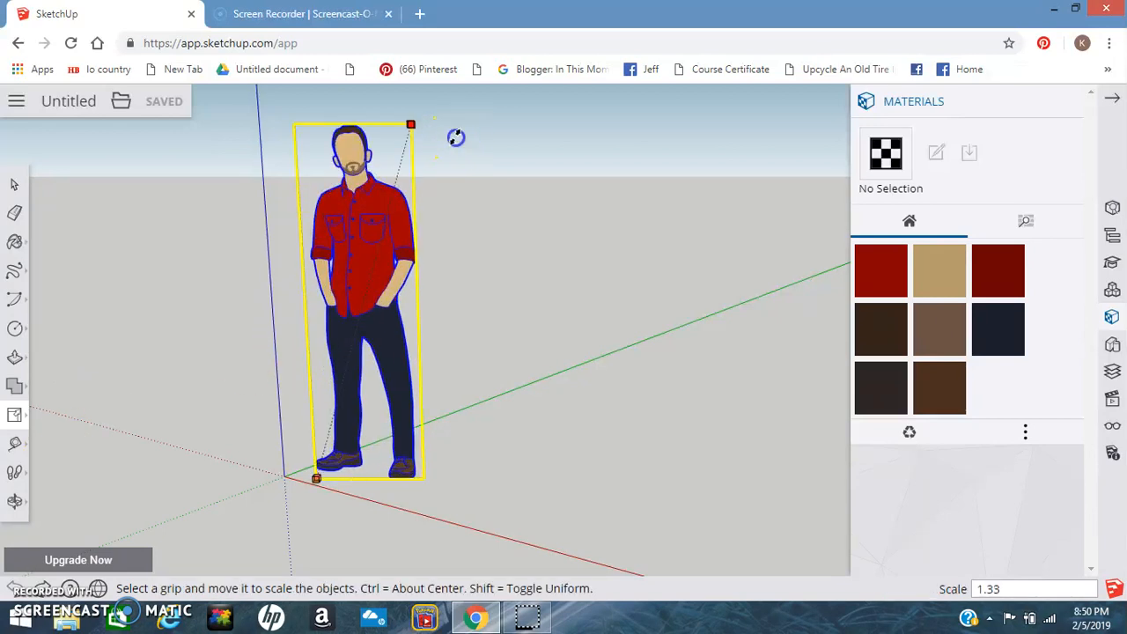
click(409, 125)
drag(407, 128, 367, 290)
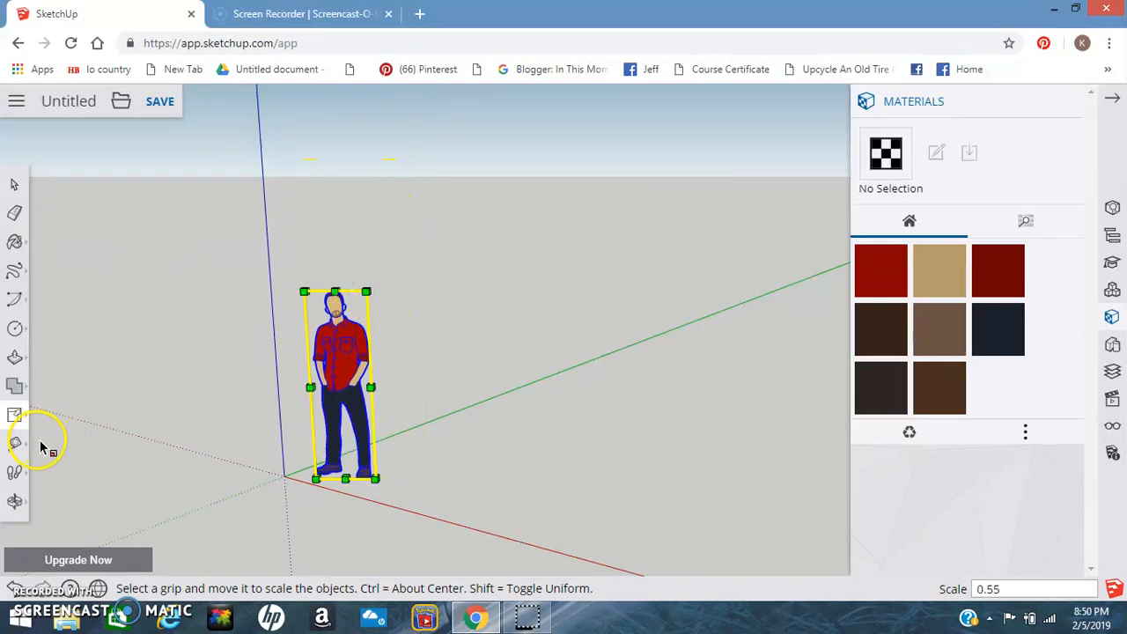
- Orbit around the scaled figure and pan the view to examine it from a different angle
click(15, 502)
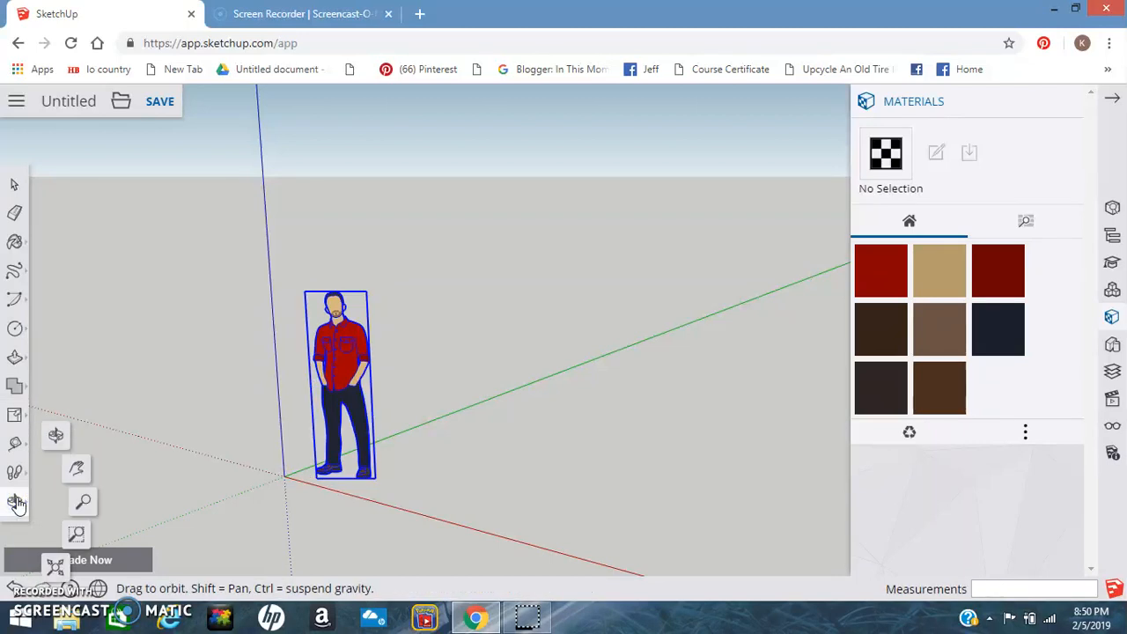
click(55, 438)
click(78, 423)
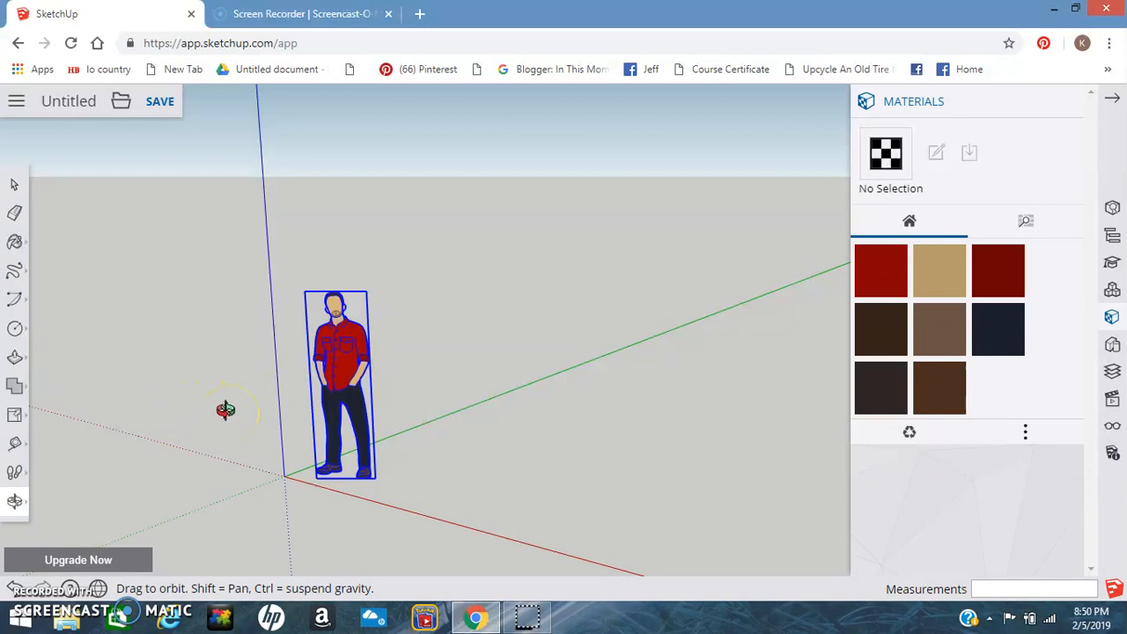
click(407, 423)
mouse_move(407, 424)
mouse_down()
mouse_move(385, 449)
mouse_move(285, 385)
mouse_move(284, 358)
mouse_move(356, 340)
mouse_move(428, 358)
mouse_move(484, 400)
mouse_move(403, 406)
mouse_move(314, 465)
mouse_move(252, 433)
mouse_up()
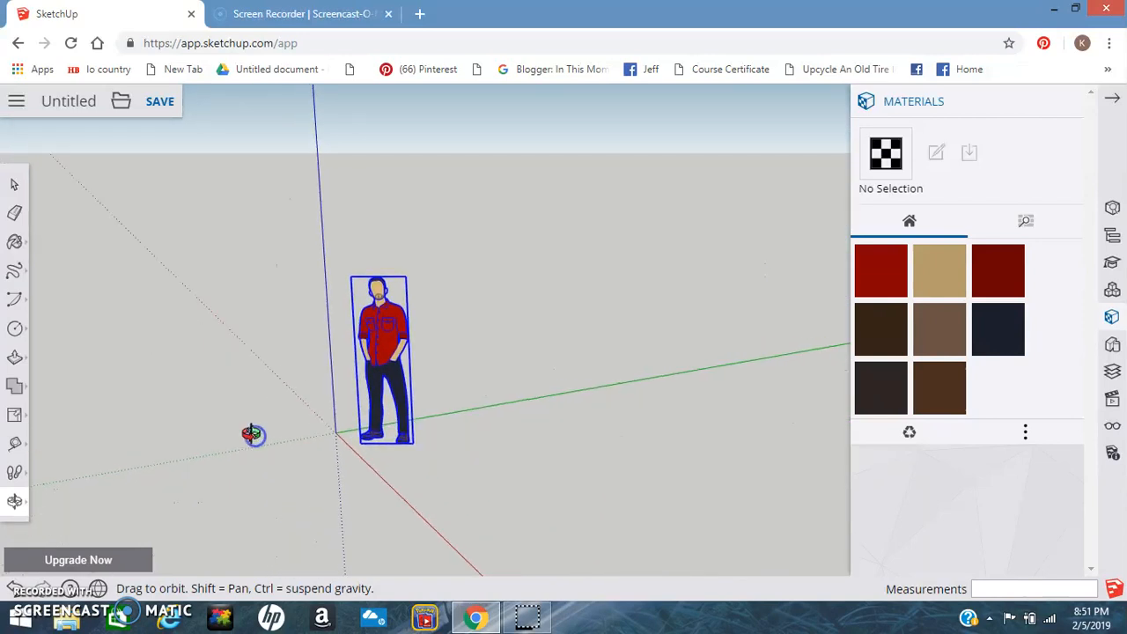
click(17, 503)
click(77, 470)
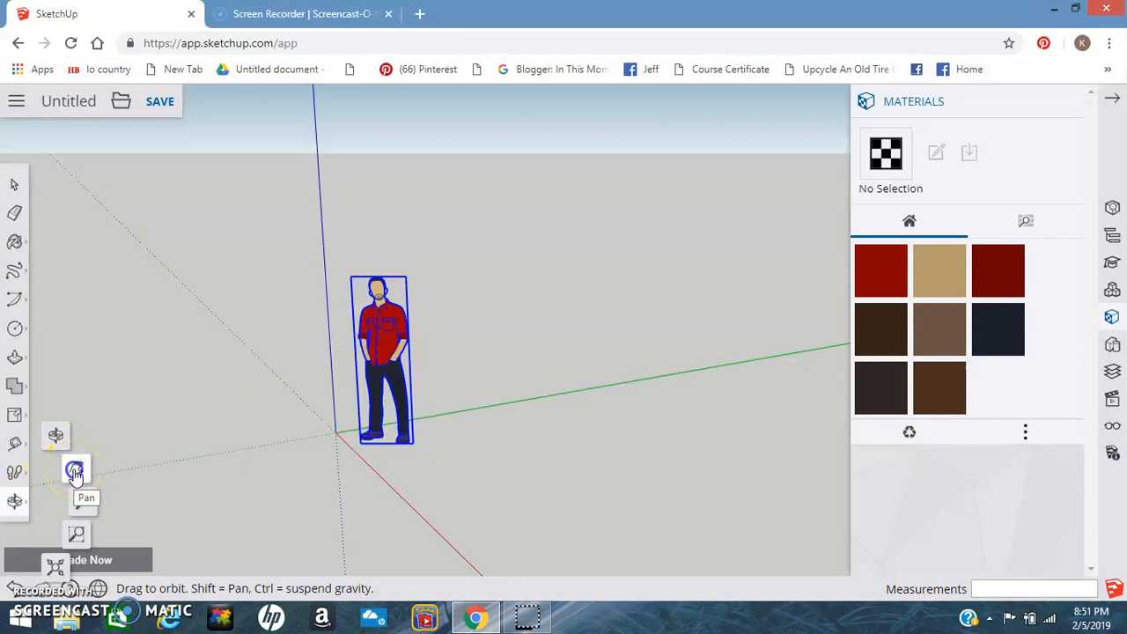
drag(415, 383, 380, 363)
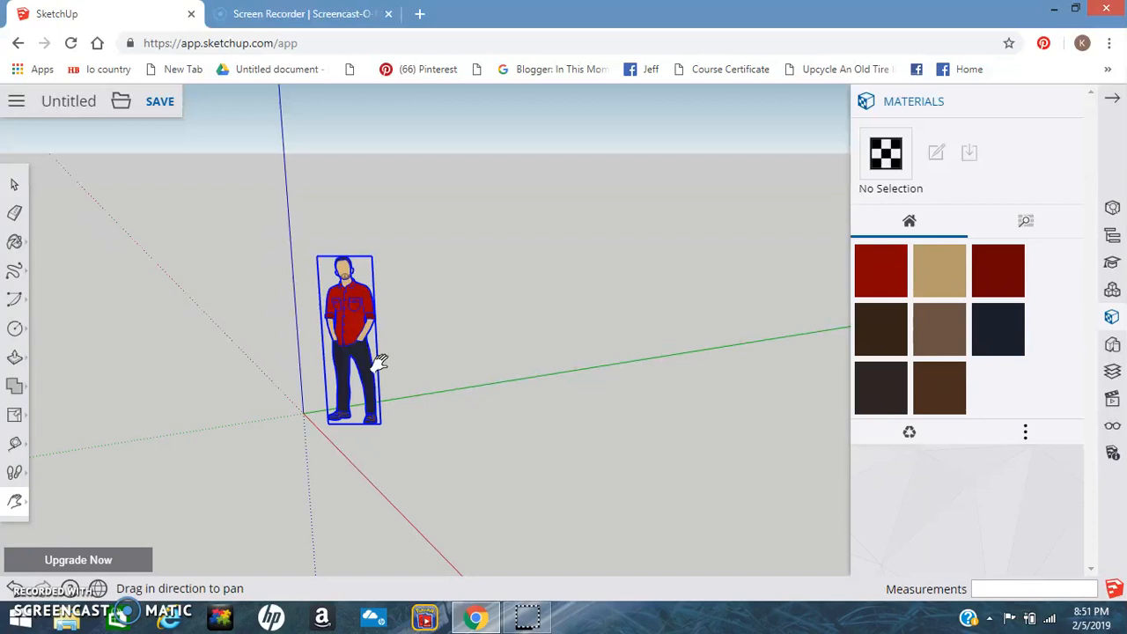
- Fit the model in the view with Zoom Extents
click(15, 504)
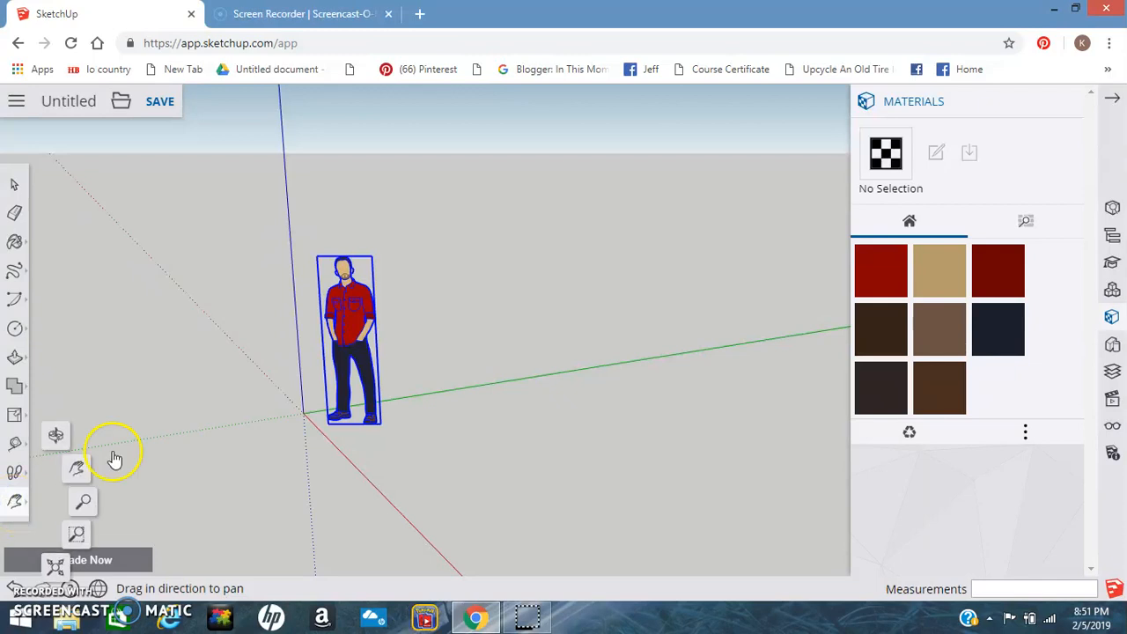
click(176, 474)
click(227, 386)
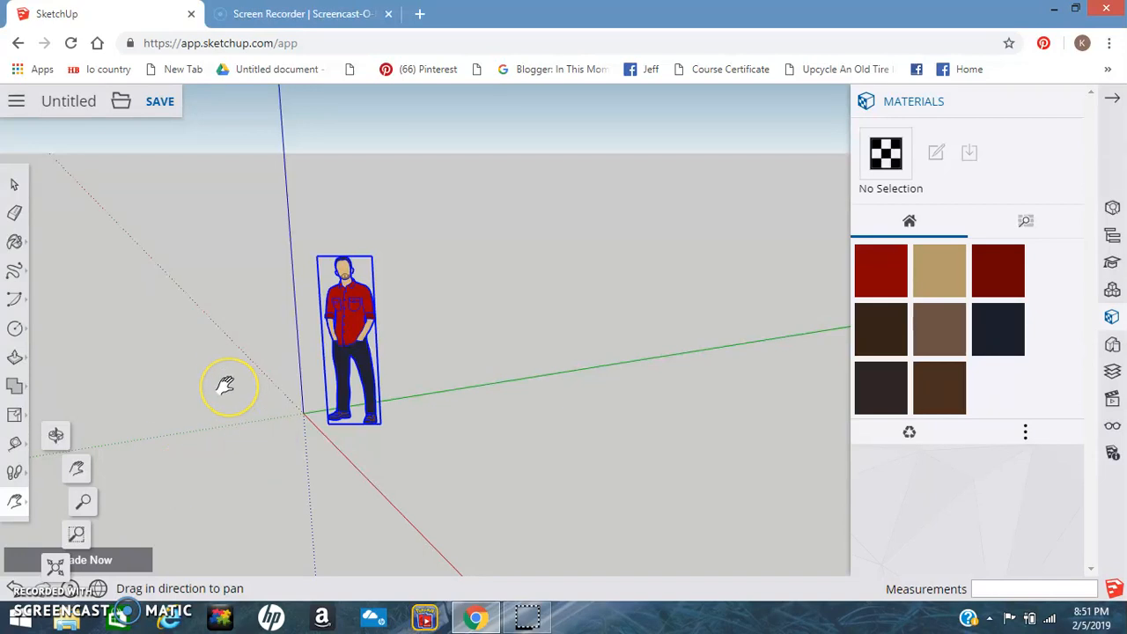
click(55, 569)
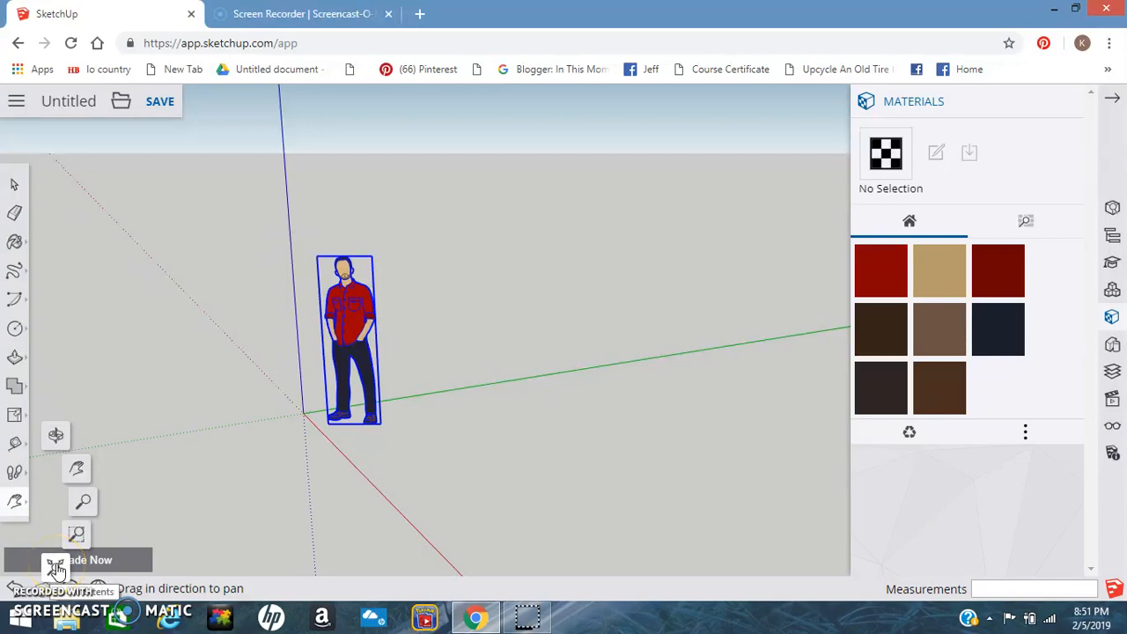
click(55, 569)
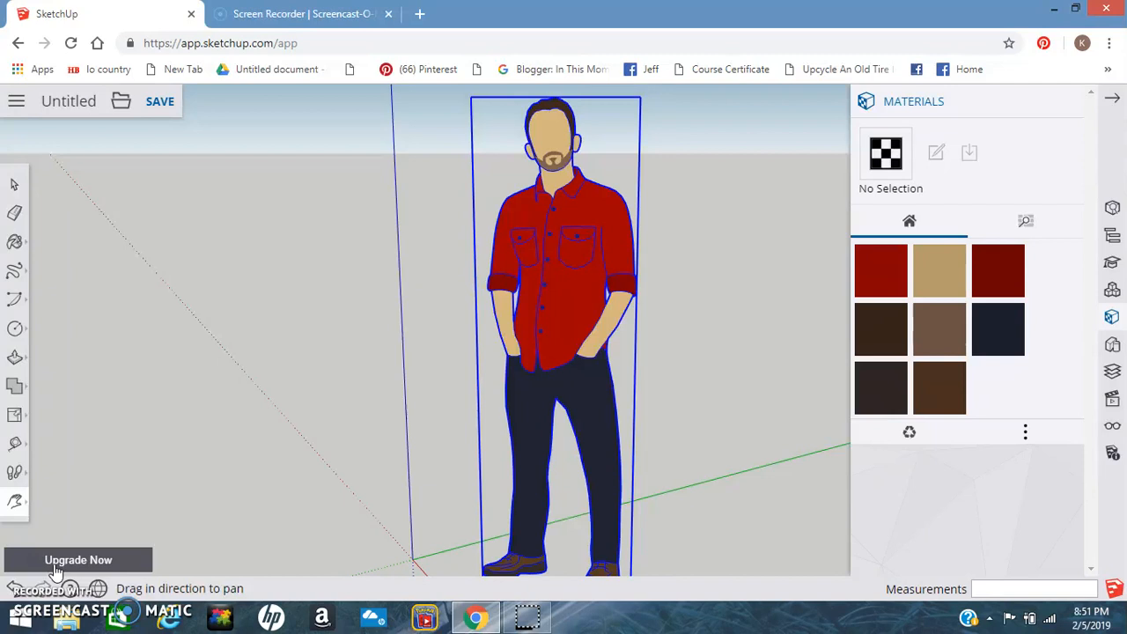
- Hide the materials library, and zoom and pan until the whole figure is in view
click(1115, 104)
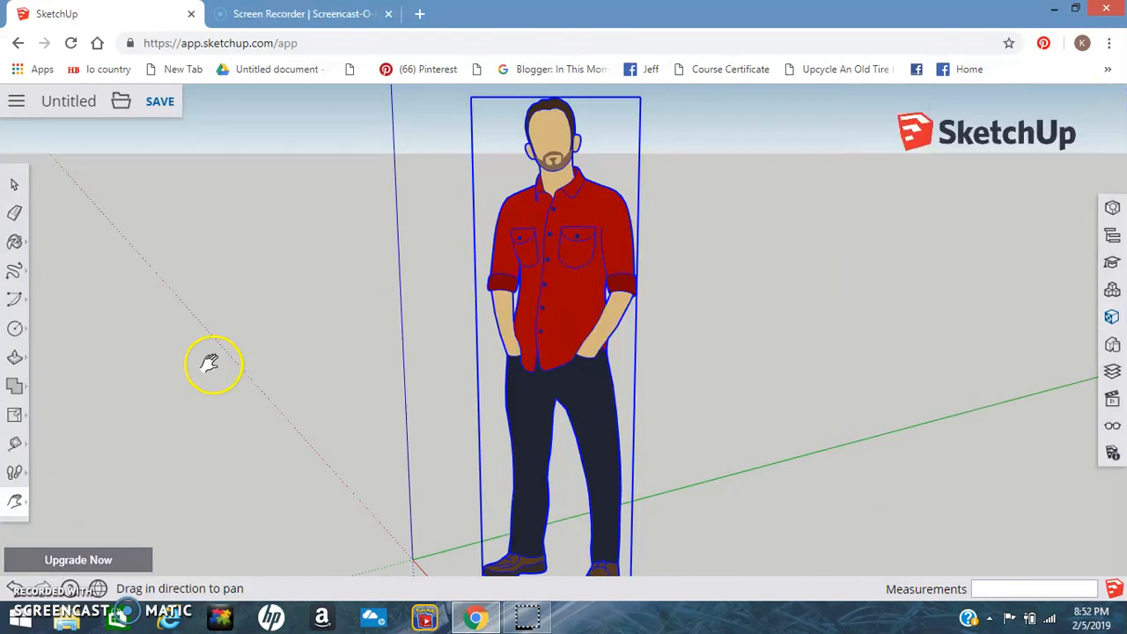
scroll(209, 364, up, 3)
scroll(209, 364, down, 5)
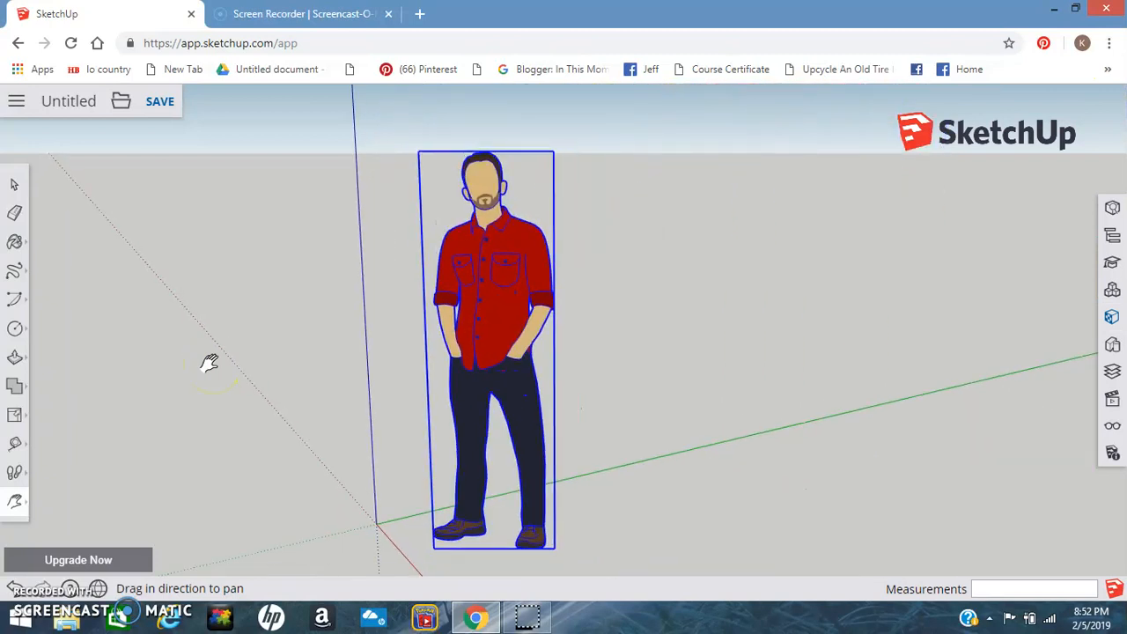
drag(285, 531, 299, 473)
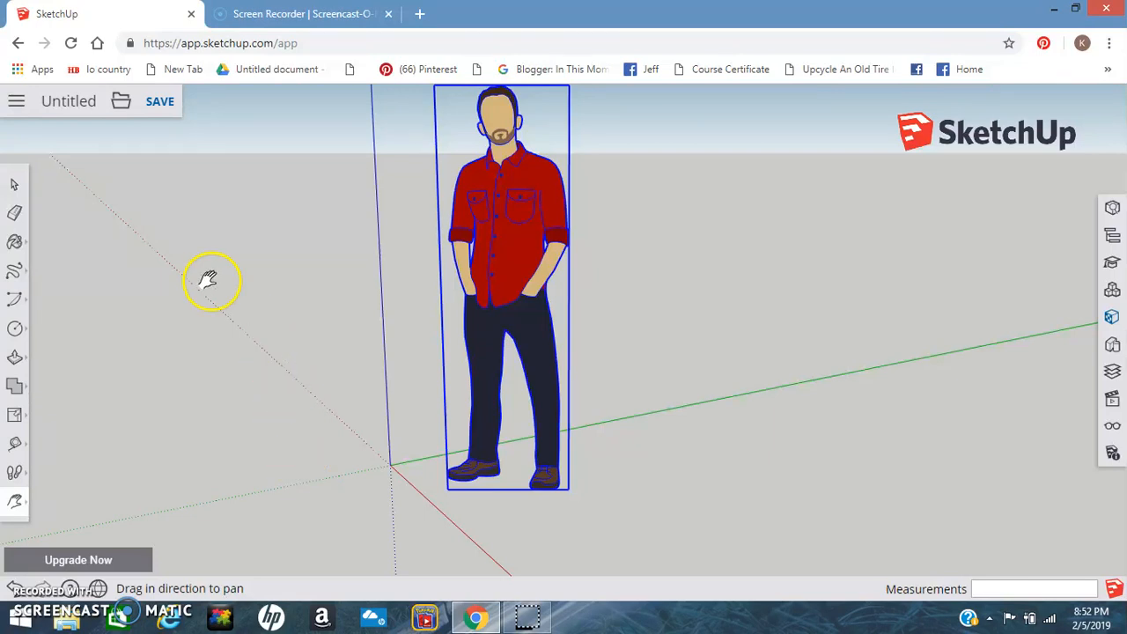
- Start a new model from the Simple Template - Millimeters without saving the current model's changes
click(17, 104)
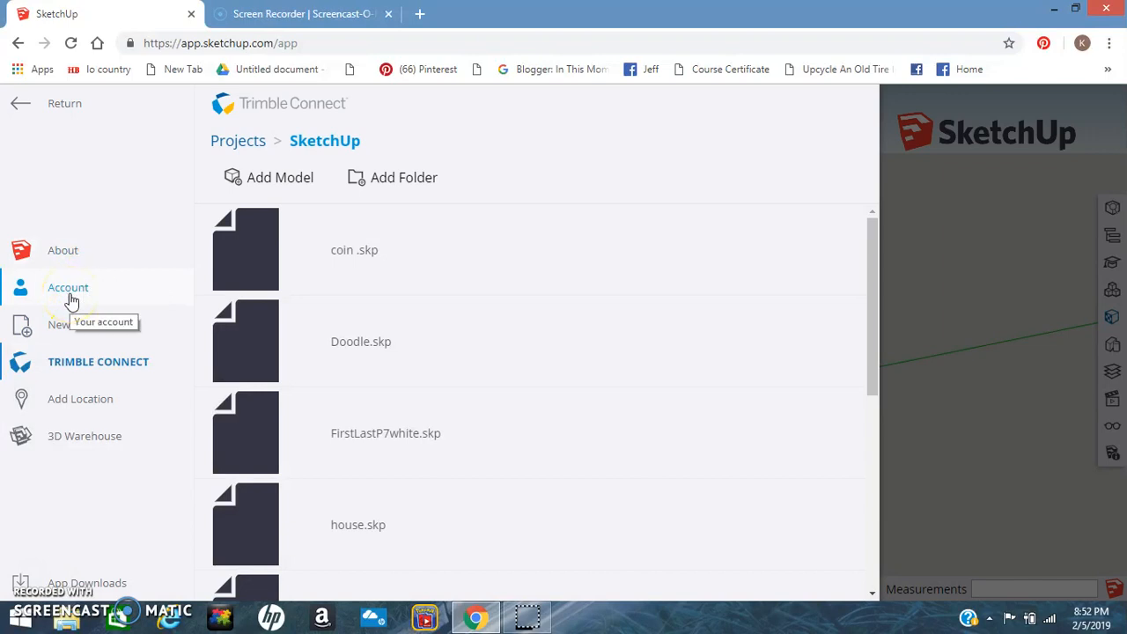
click(76, 327)
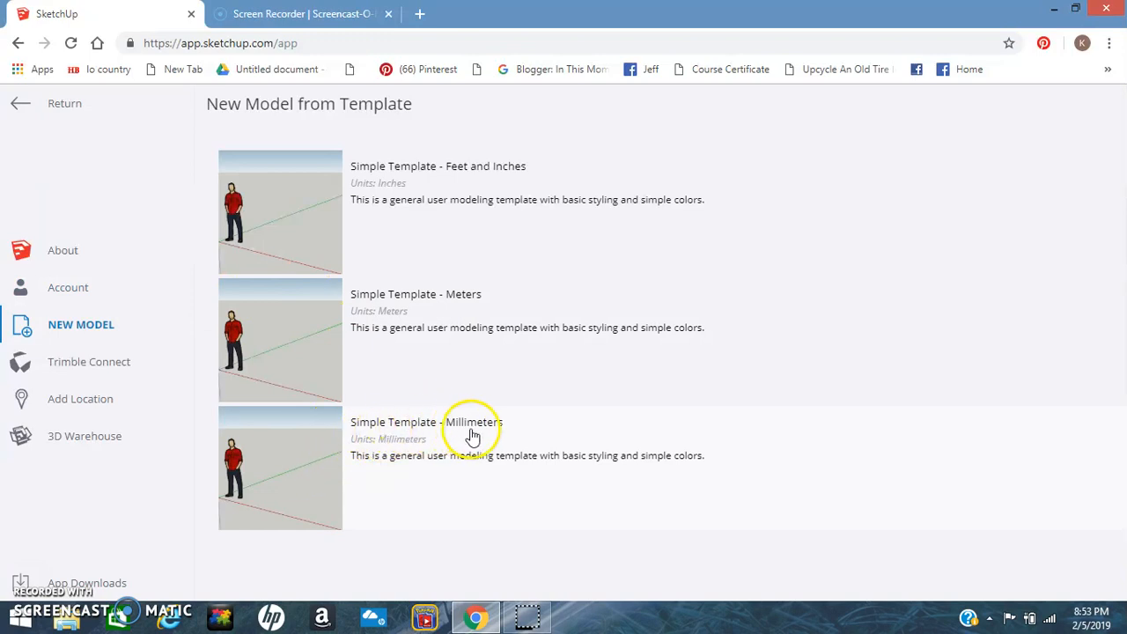
click(267, 461)
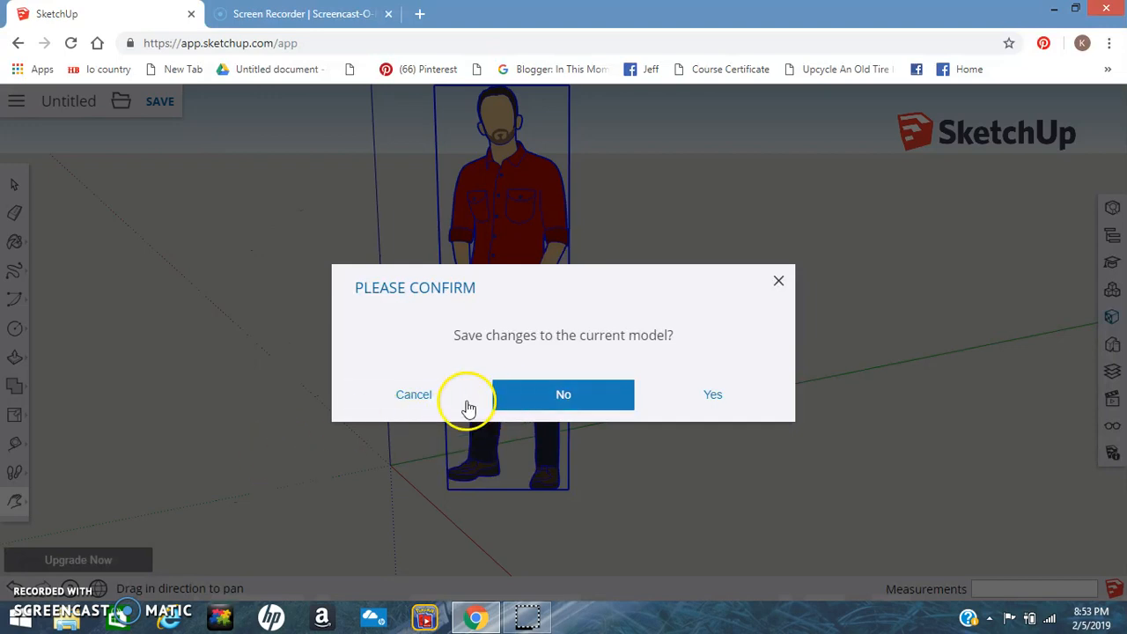
click(541, 398)
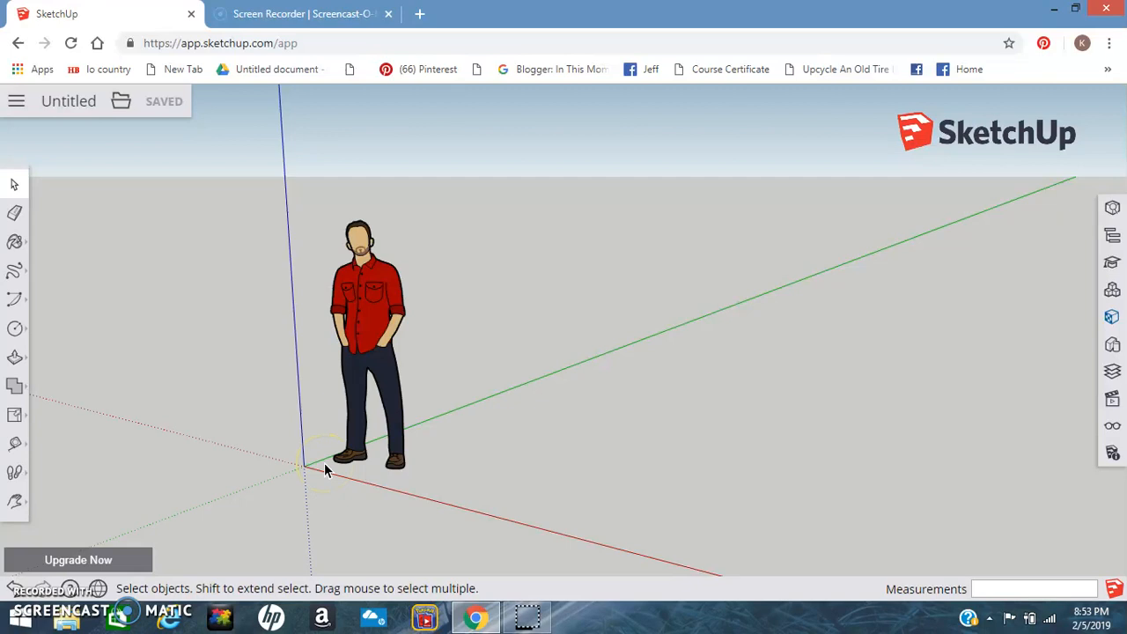
- Draw a circle with a radius of 25 mm on the ground in front of the standing figure's shoe
scroll(324, 468, down, 3)
scroll(324, 468, up, 5)
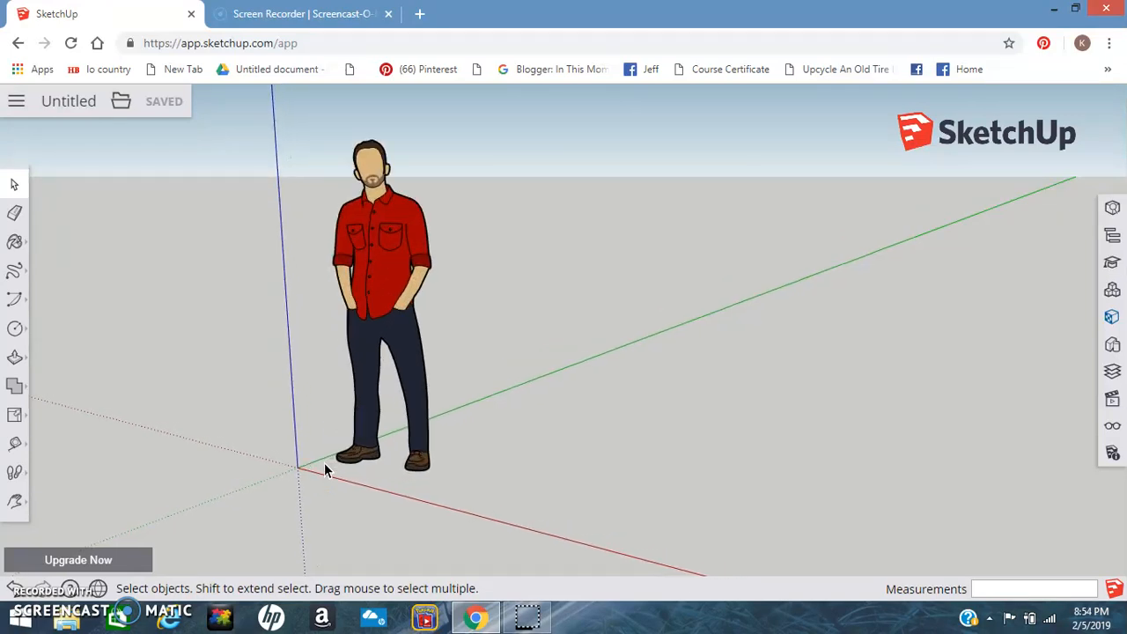
scroll(324, 470, up, 10)
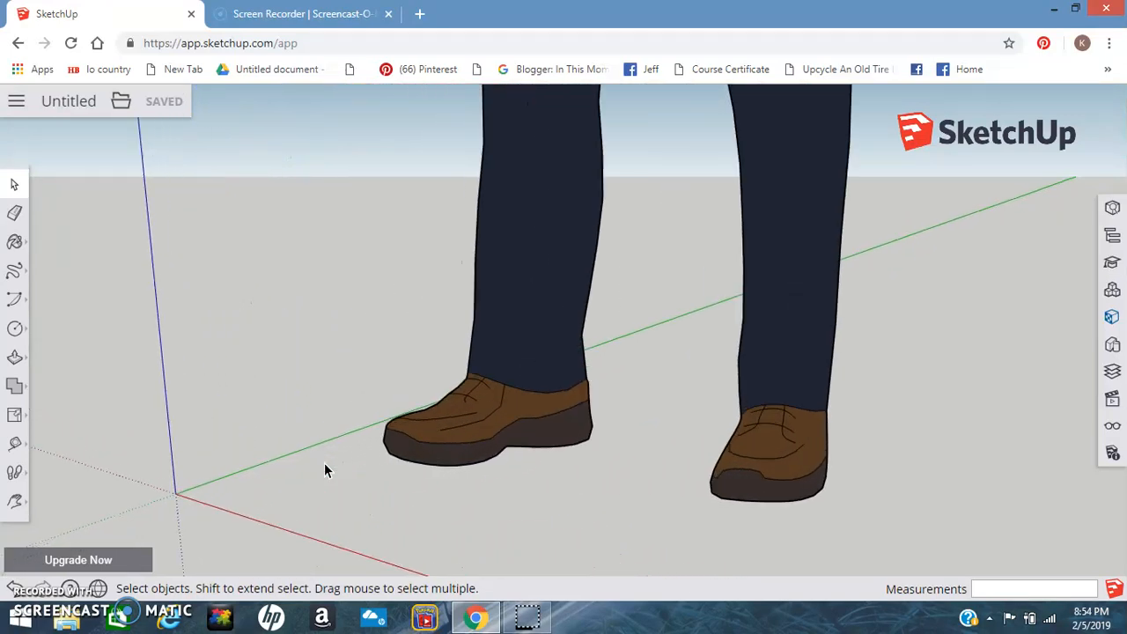
scroll(324, 470, up, 3)
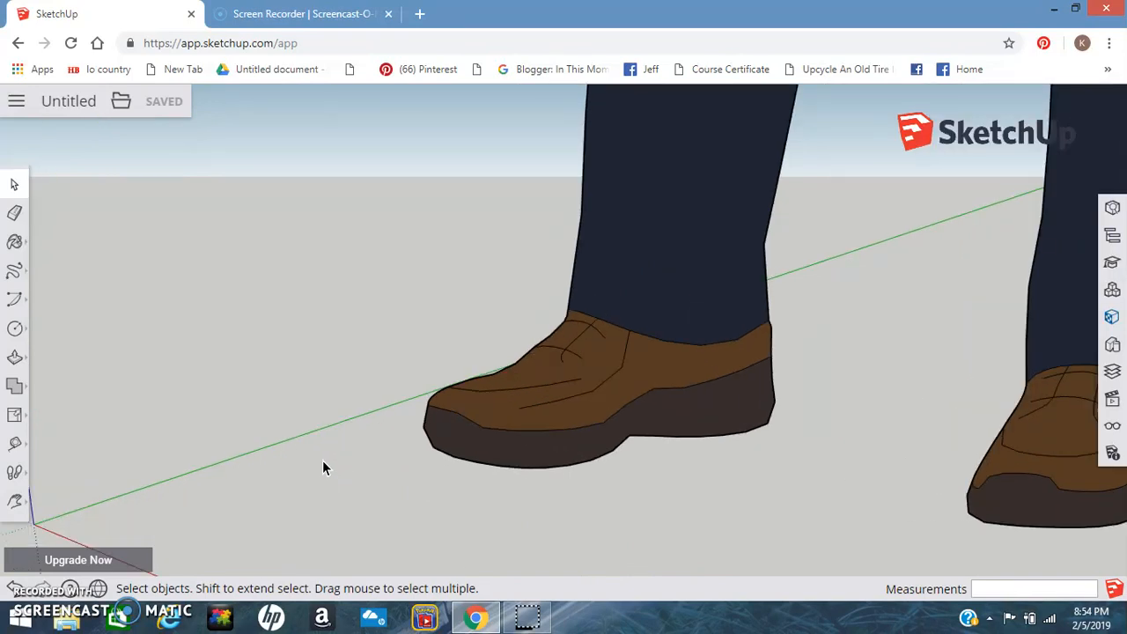
click(15, 330)
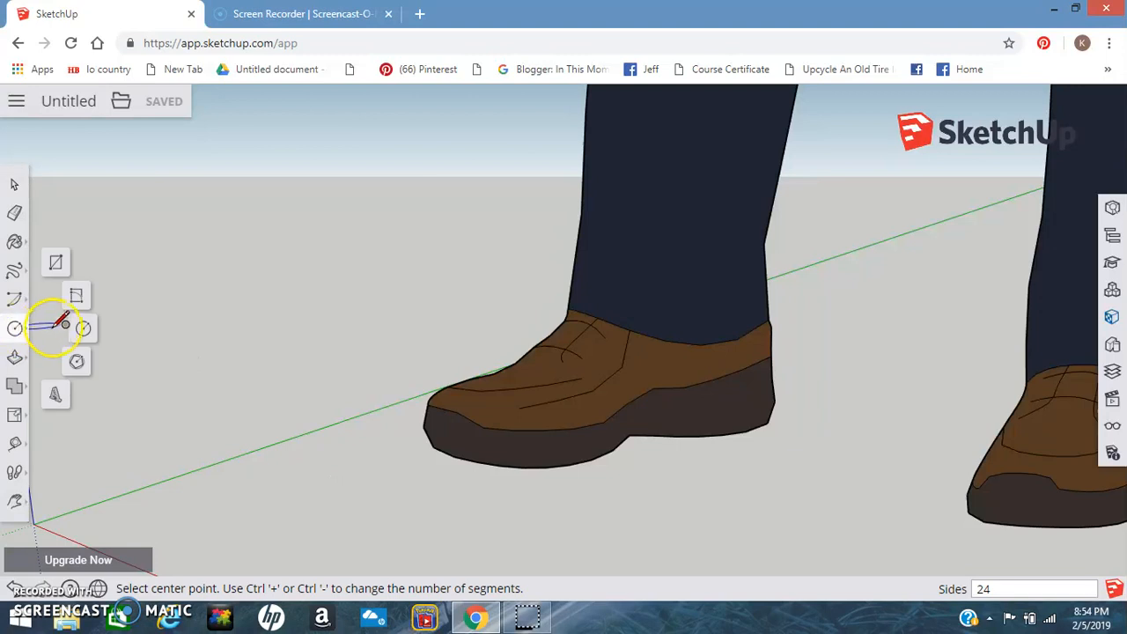
click(80, 335)
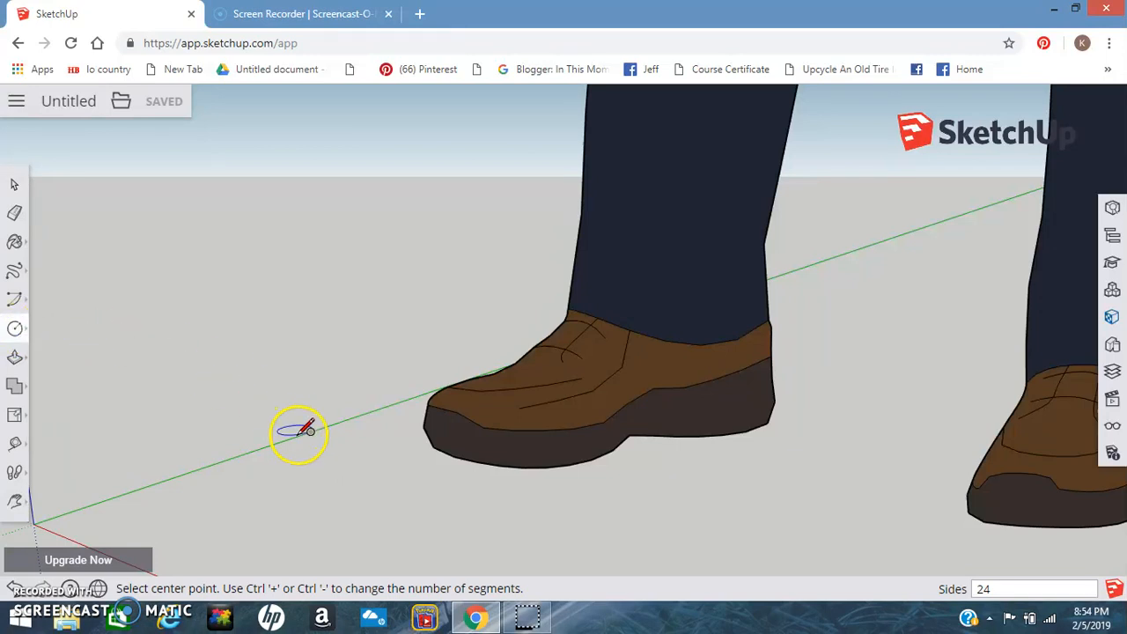
click(333, 494)
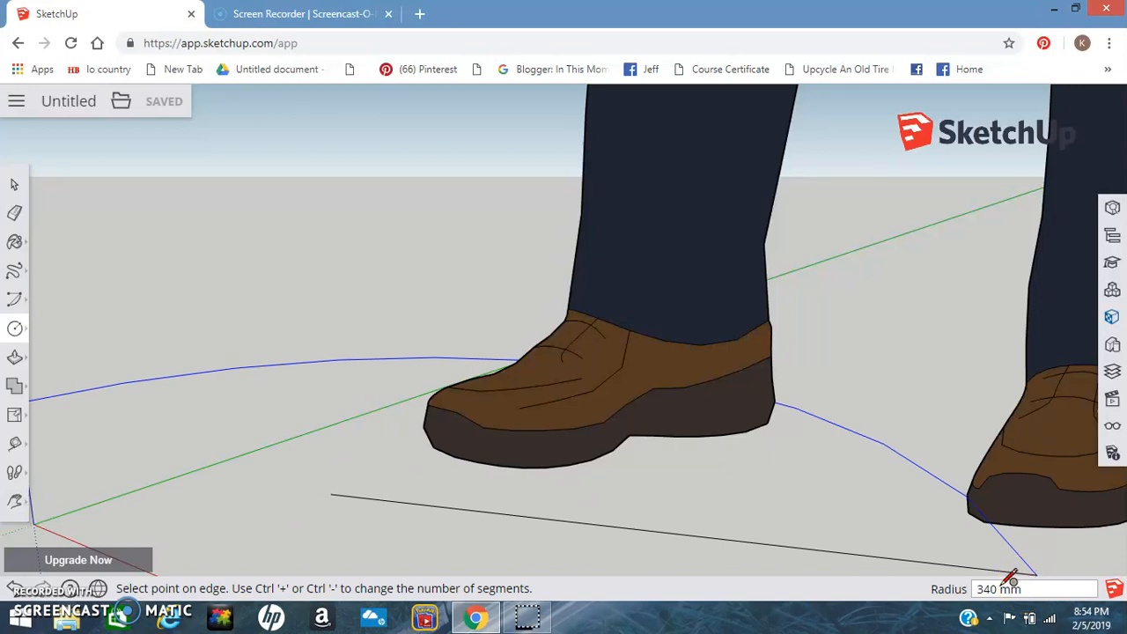
scroll(872, 525, up, 1)
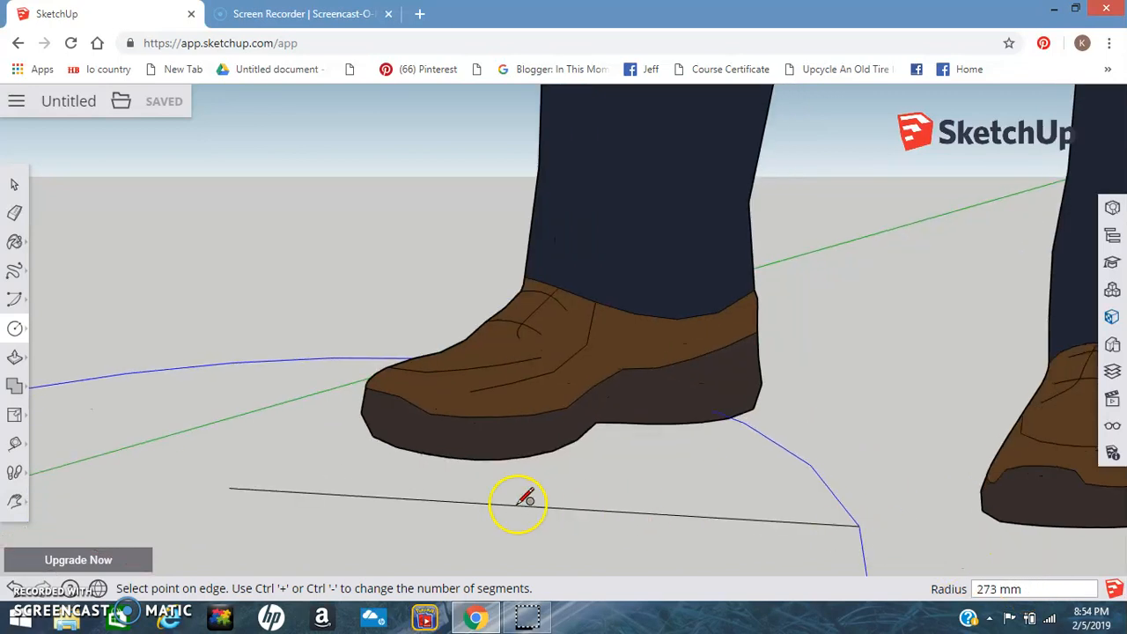
click(292, 488)
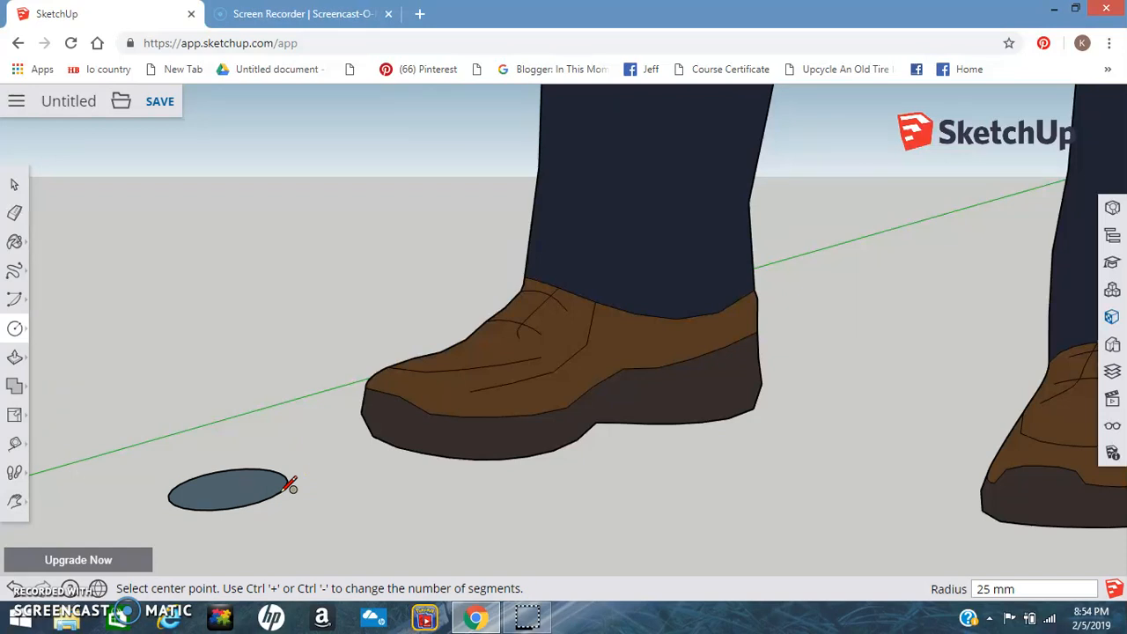
- Delete the standing figure from the model
click(14, 186)
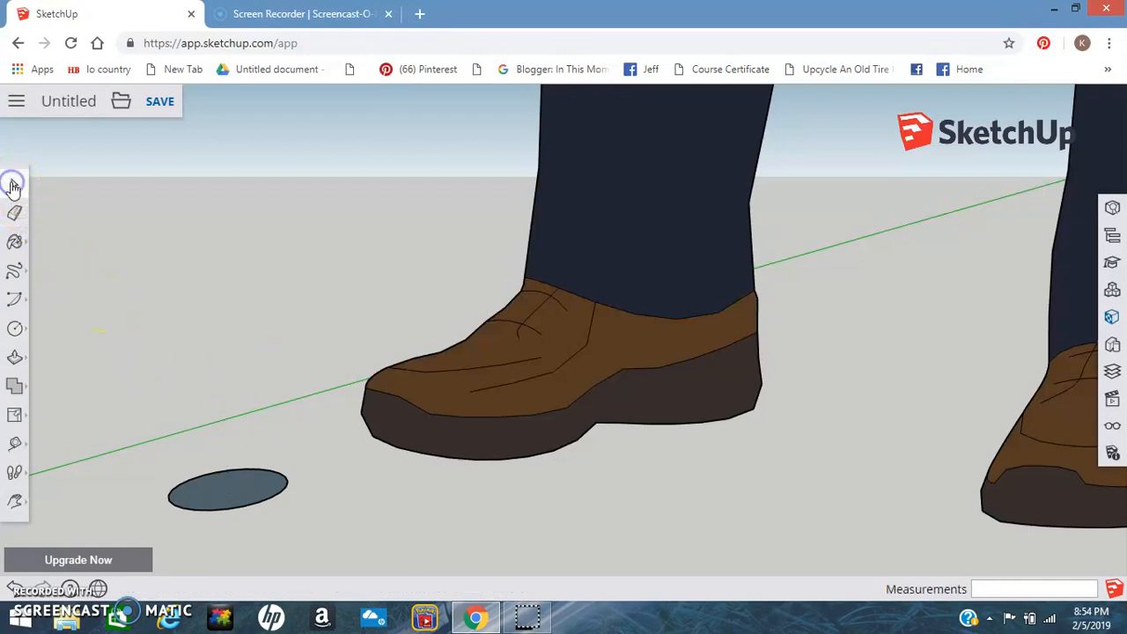
click(490, 423)
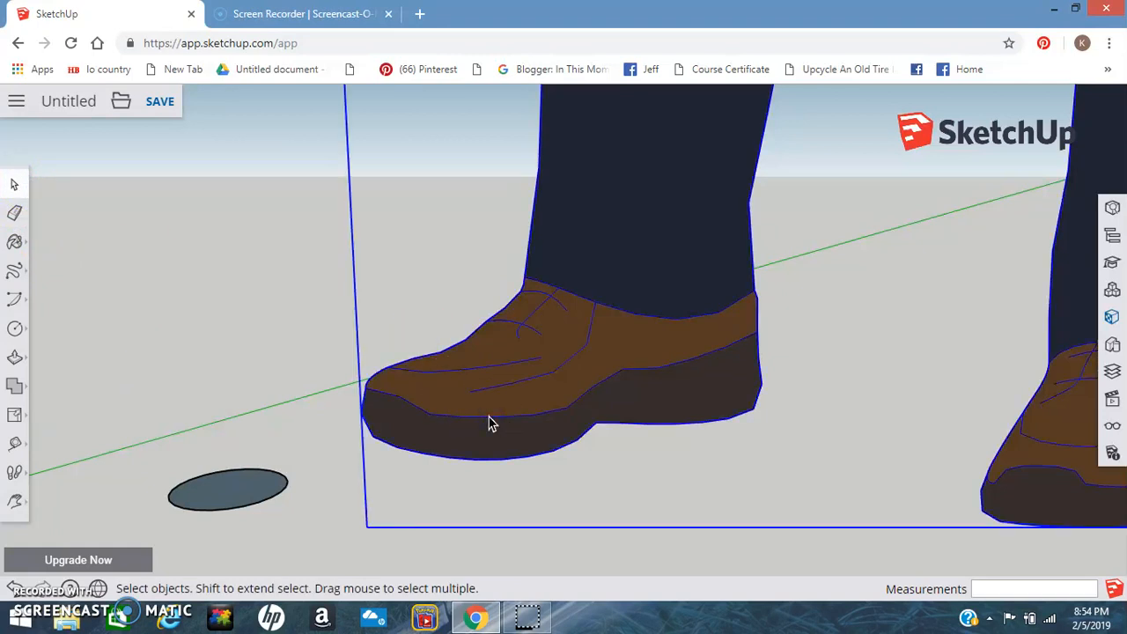
key(Delete)
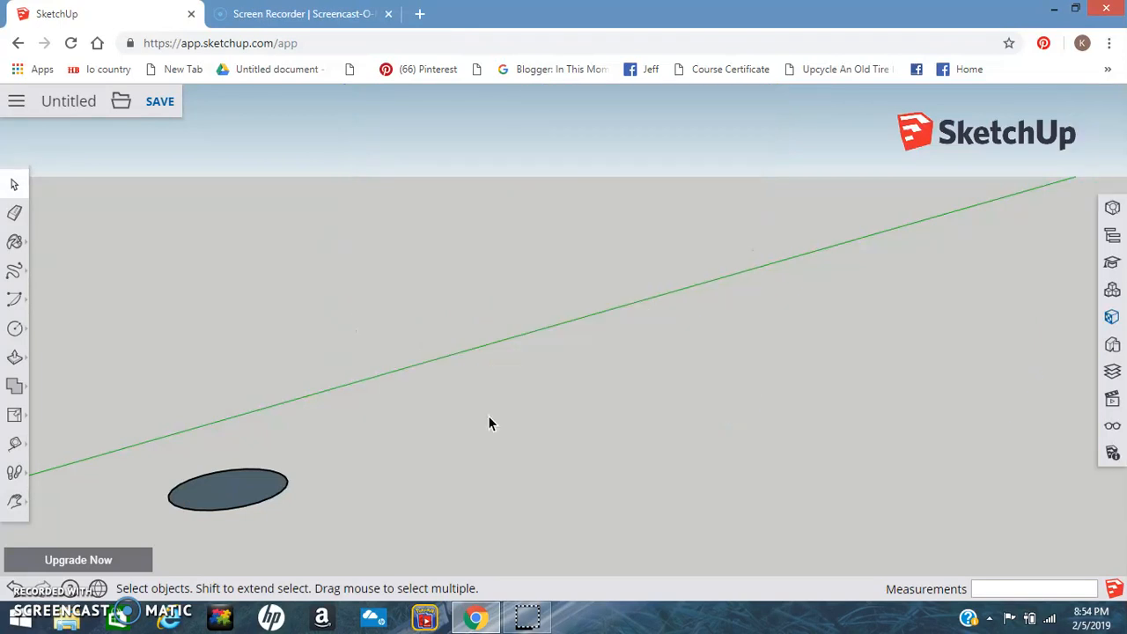
- Push/Pull the circle's face up to a thickness of 2 mm
scroll(258, 464, up, 2)
scroll(258, 464, down, 3)
scroll(258, 467, down, 5)
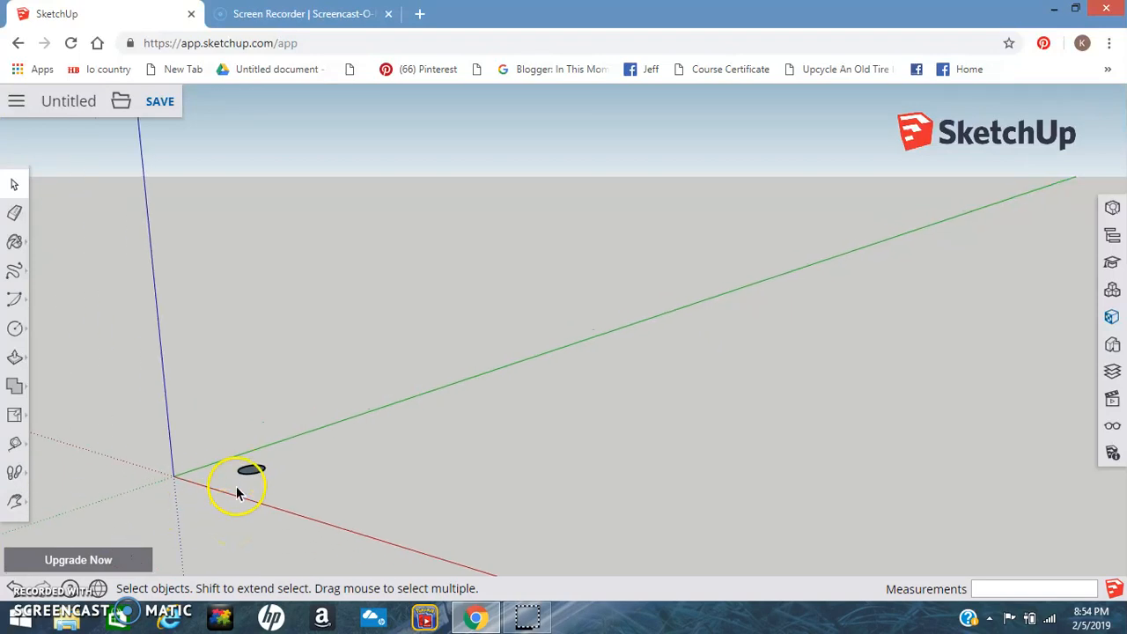
scroll(235, 481, up, 3)
scroll(234, 477, up, 5)
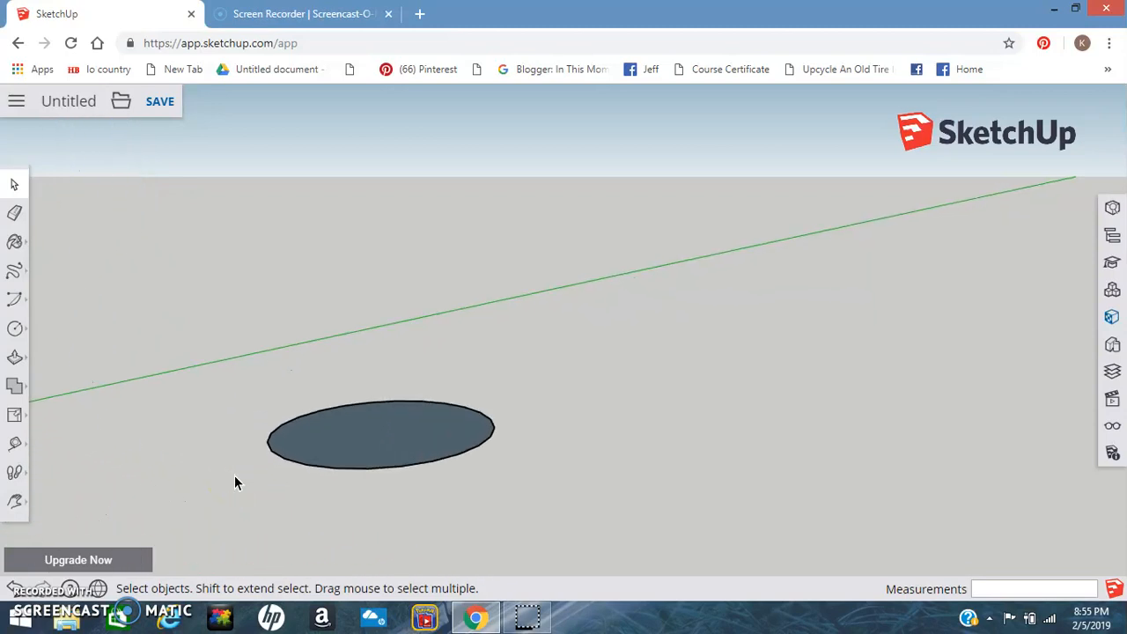
click(15, 359)
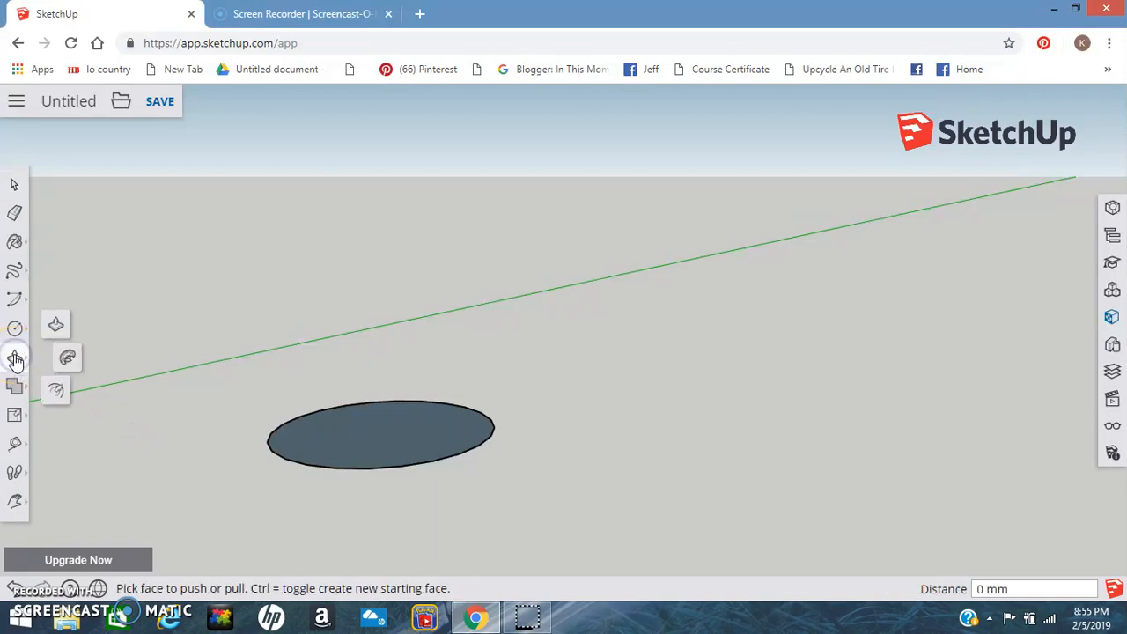
click(56, 325)
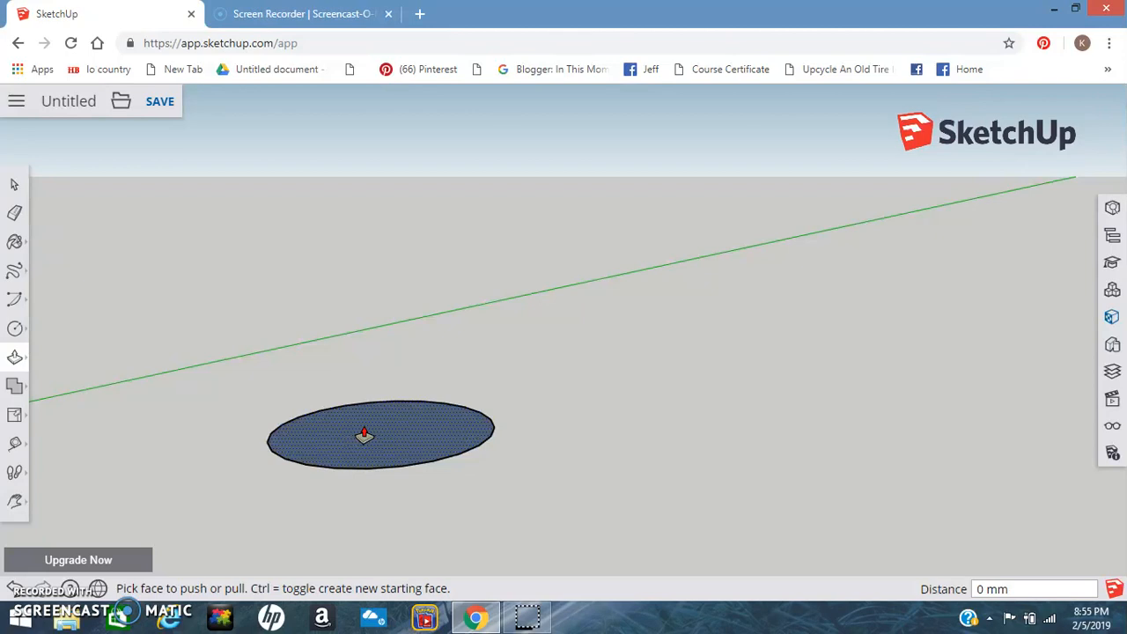
mouse_move(364, 435)
mouse_down()
mouse_move(361, 299)
mouse_move(352, 417)
mouse_up()
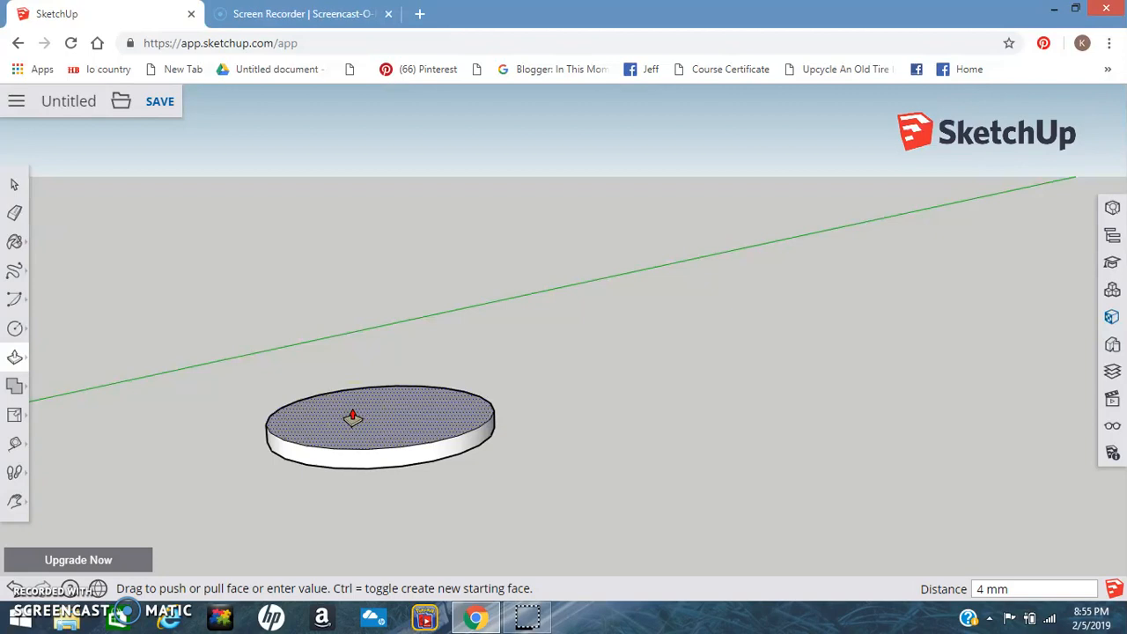
drag(351, 418, 350, 427)
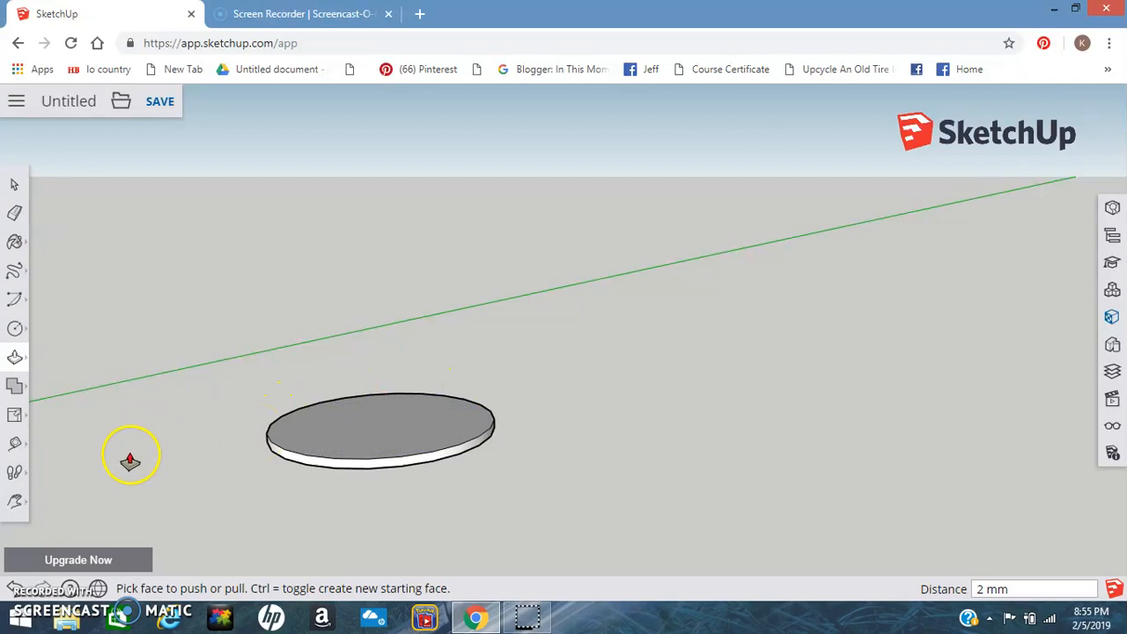
- Offset the outer edge of the disc's top face inward by about 2 mm to form a rim
click(17, 502)
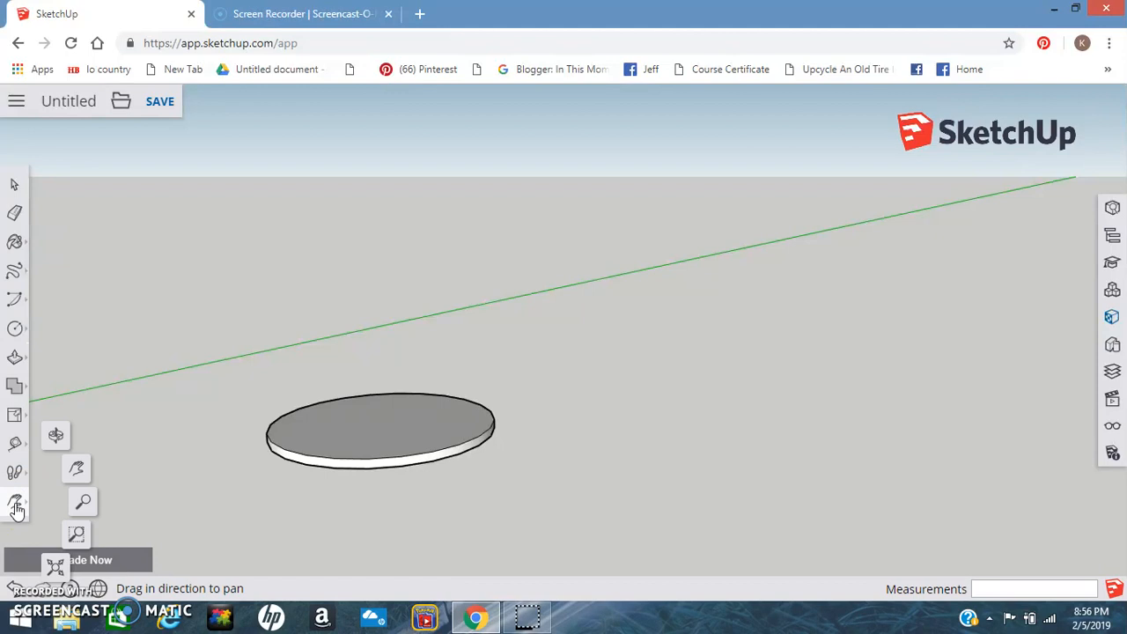
click(54, 438)
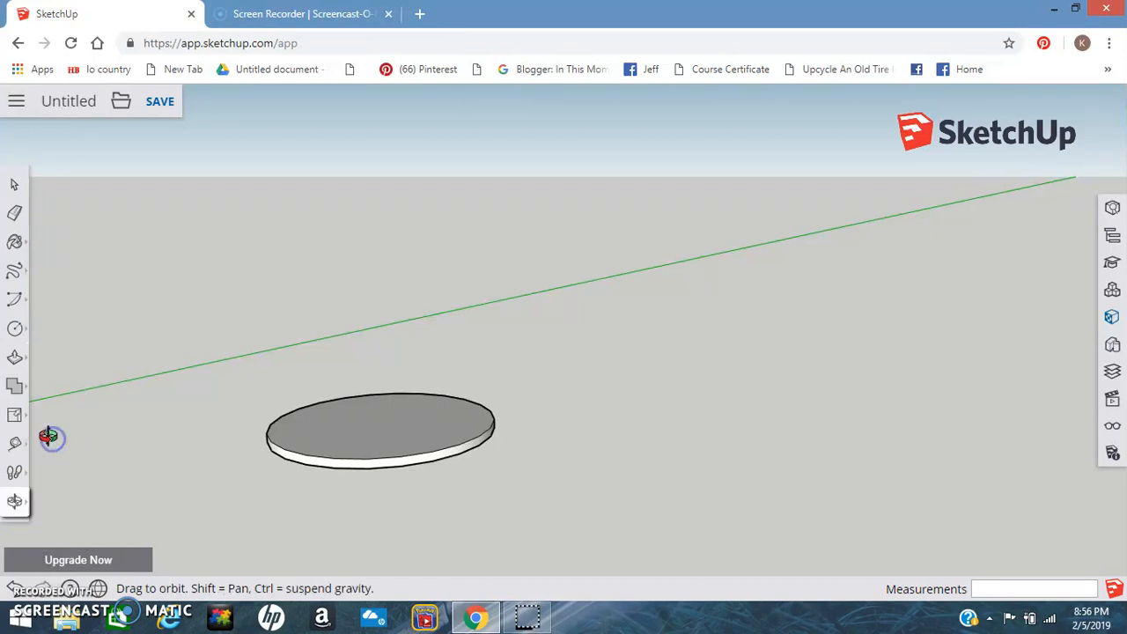
click(417, 356)
drag(418, 356, 377, 511)
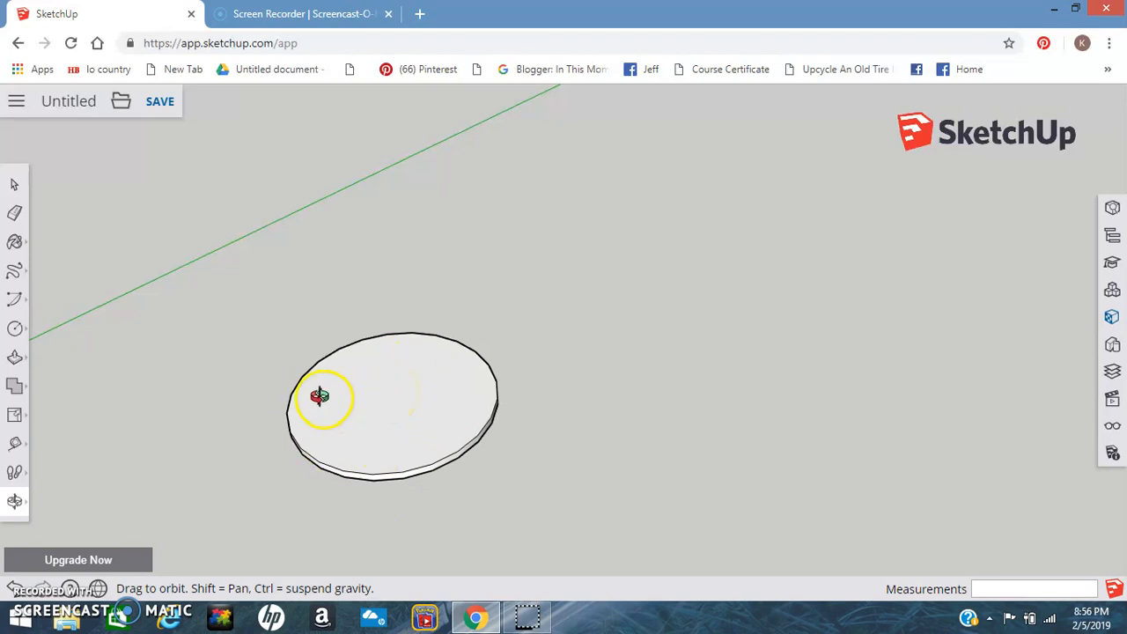
drag(370, 396, 368, 418)
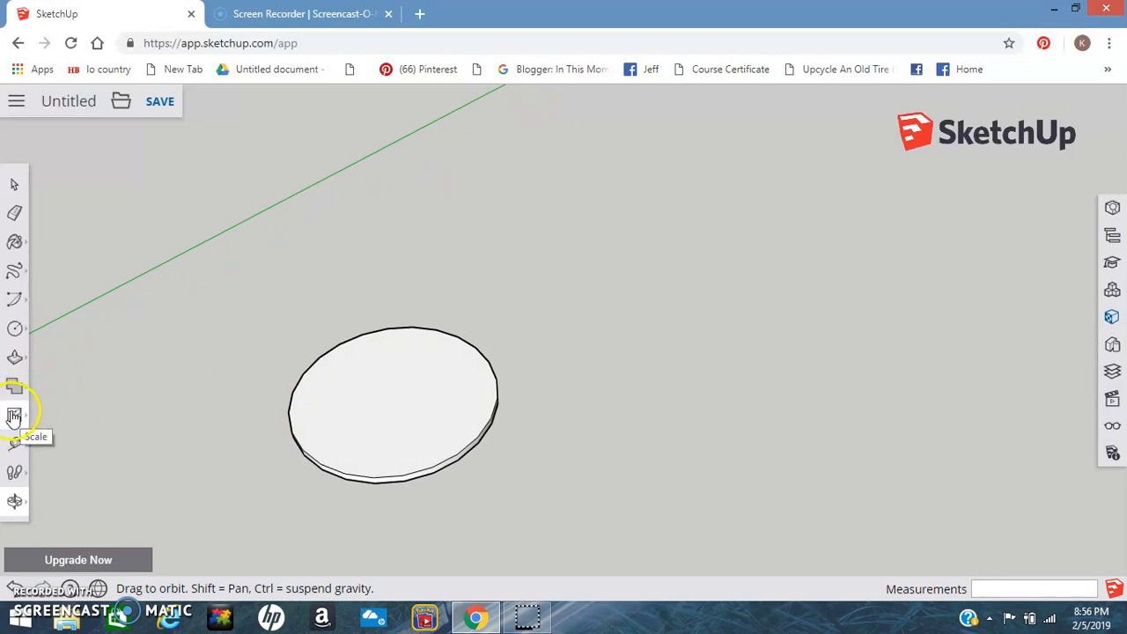
click(14, 358)
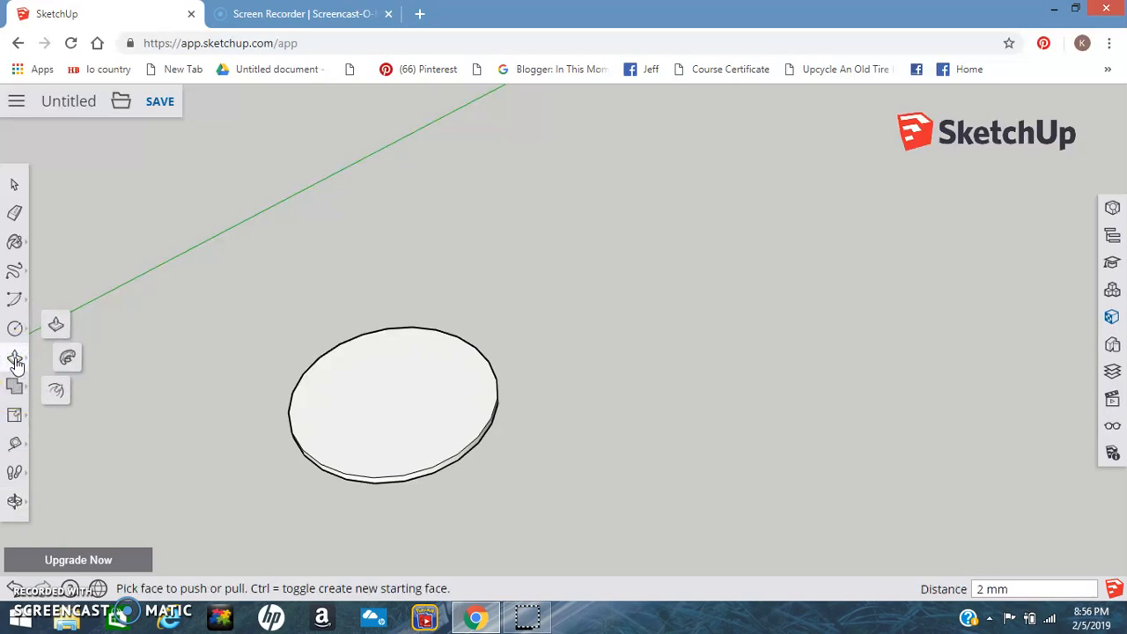
click(53, 333)
click(56, 393)
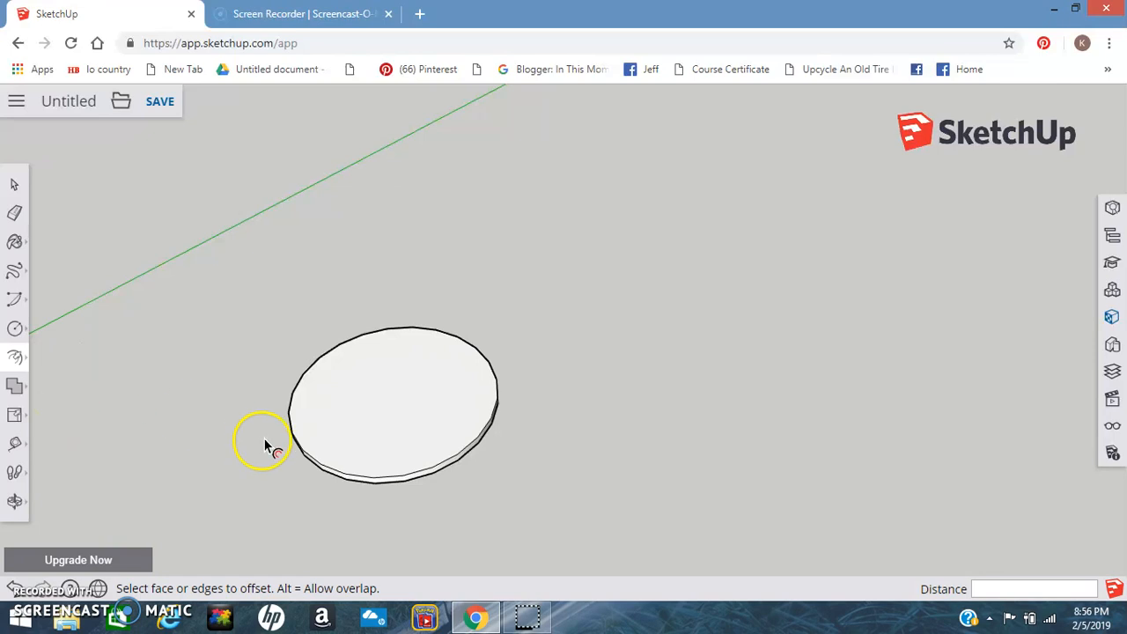
click(296, 441)
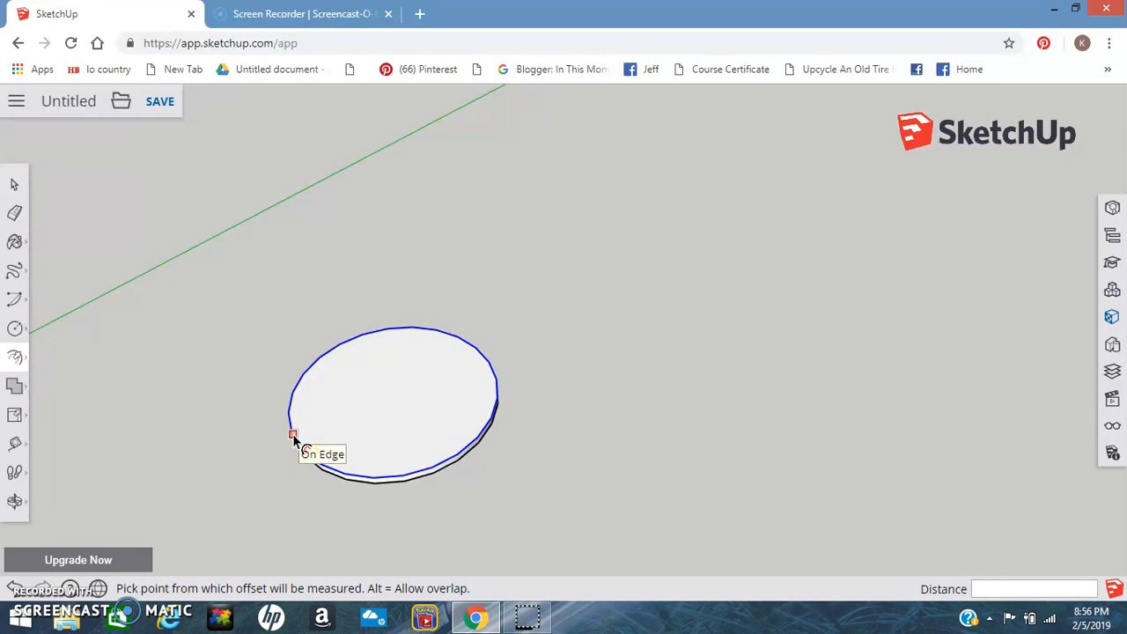
click(293, 435)
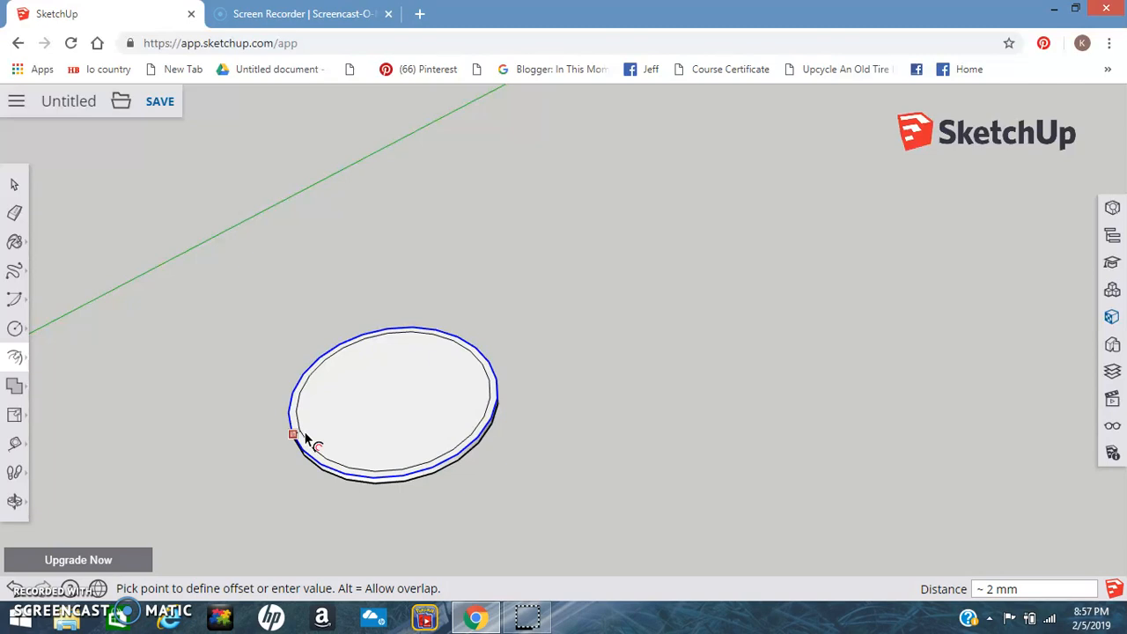
click(304, 438)
click(364, 382)
click(630, 348)
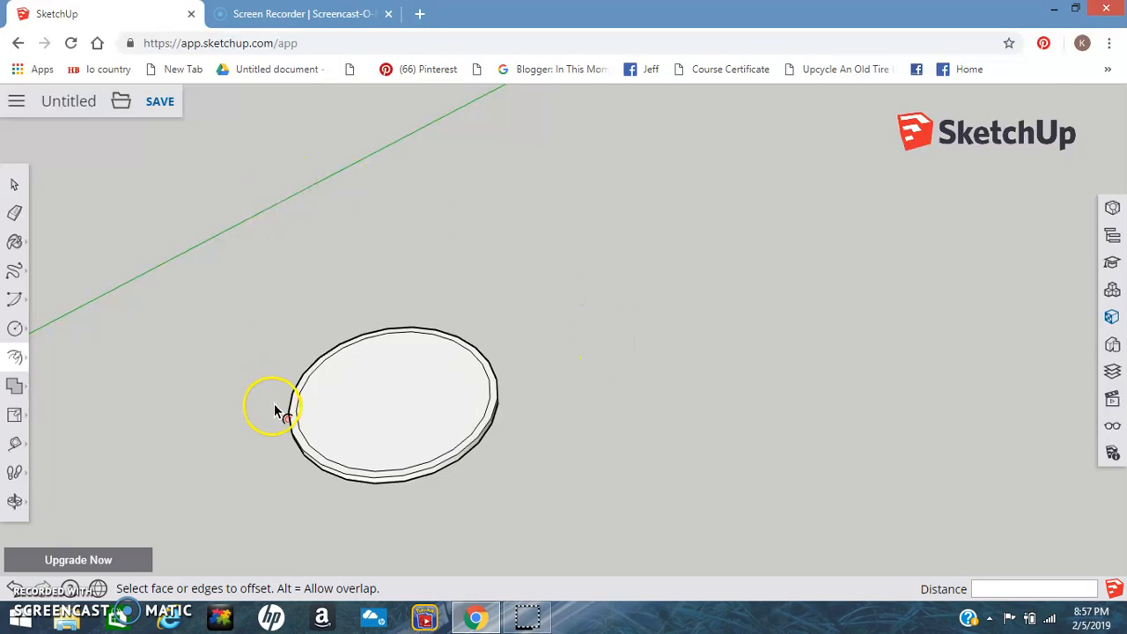
click(298, 437)
scroll(297, 437, down, 2)
scroll(298, 438, up, 5)
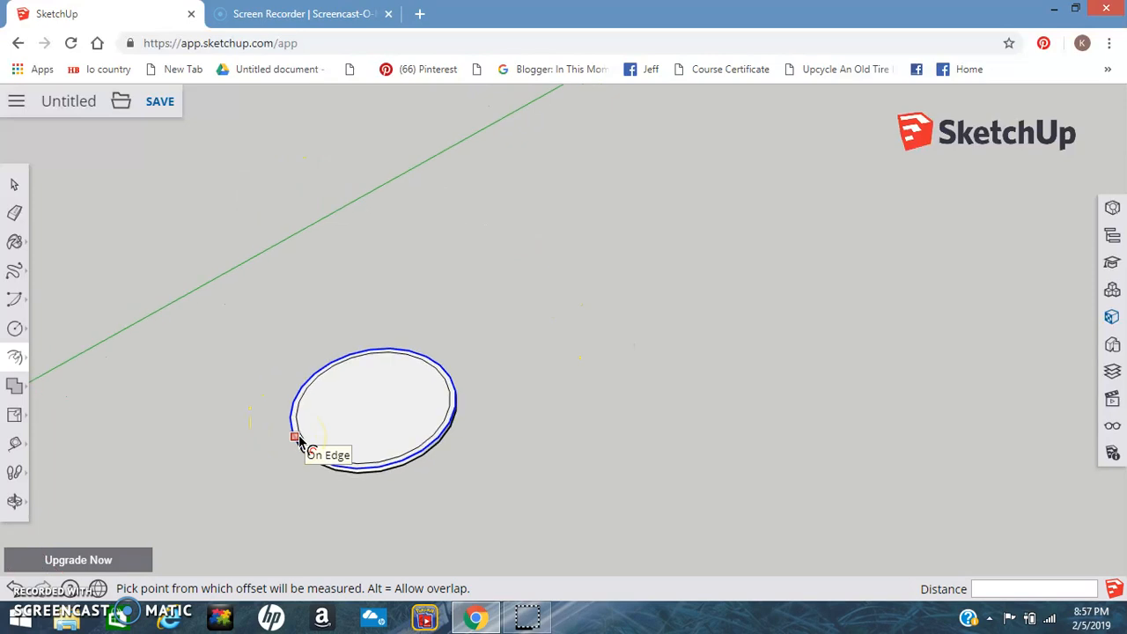
scroll(299, 438, up, 2)
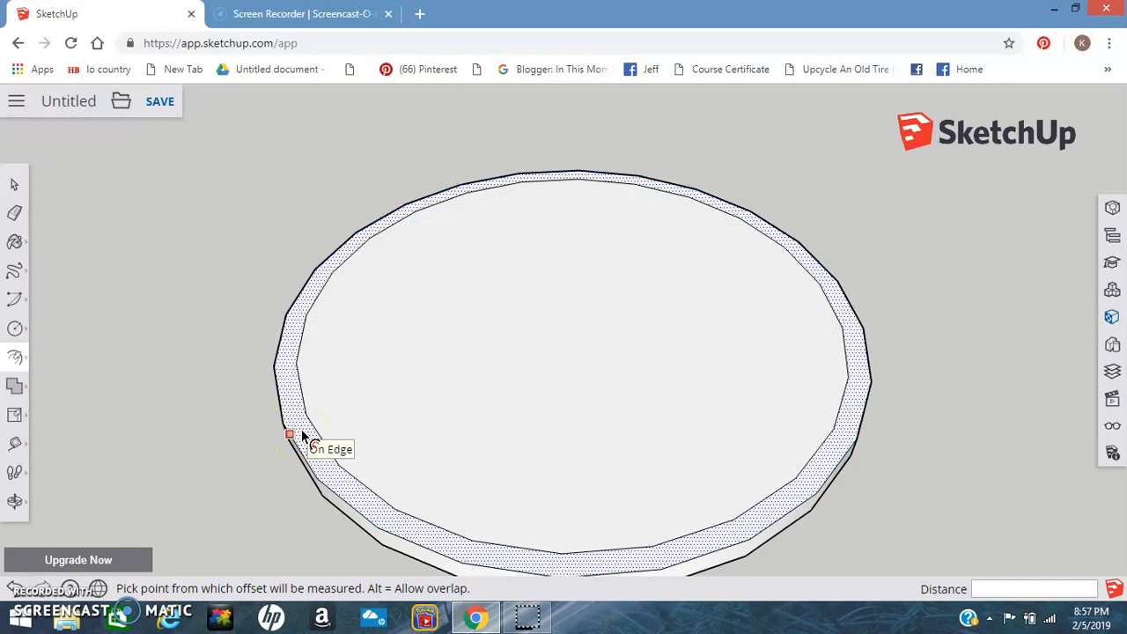
click(381, 412)
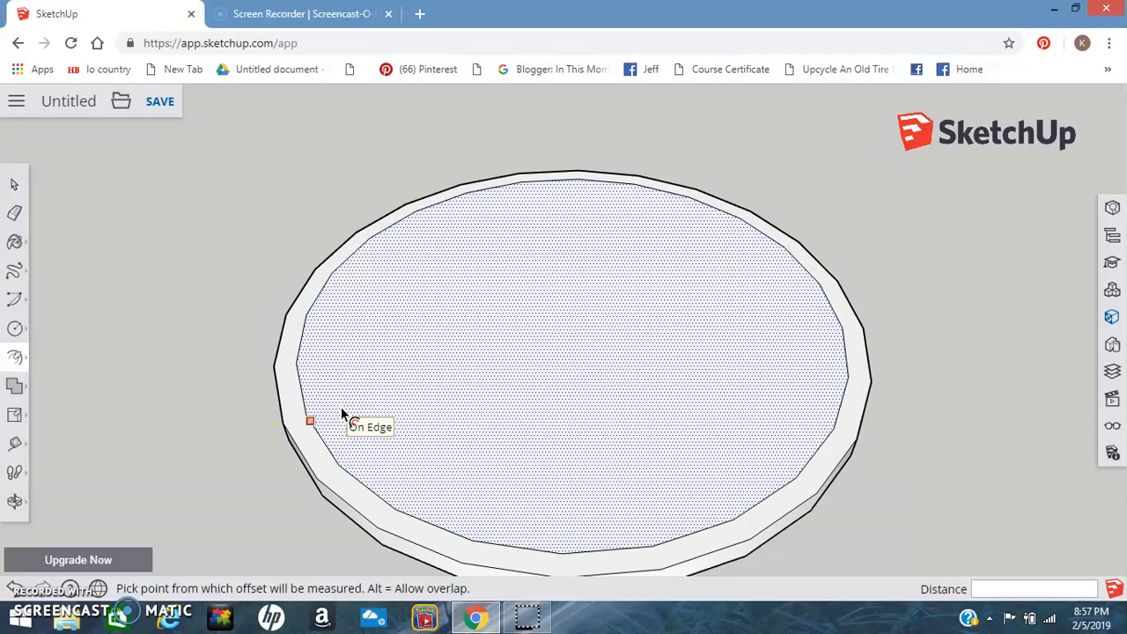
click(171, 324)
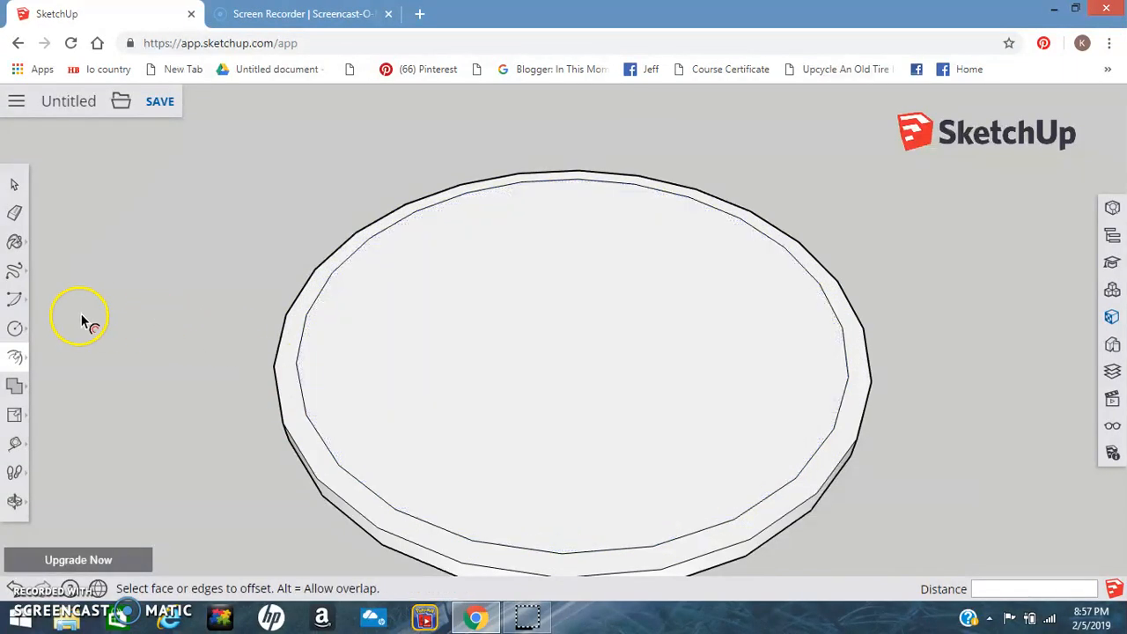
- Push/Pull the narrow ring face along the disc's outer edge upward to form a raised rim around the recessed centre
click(20, 354)
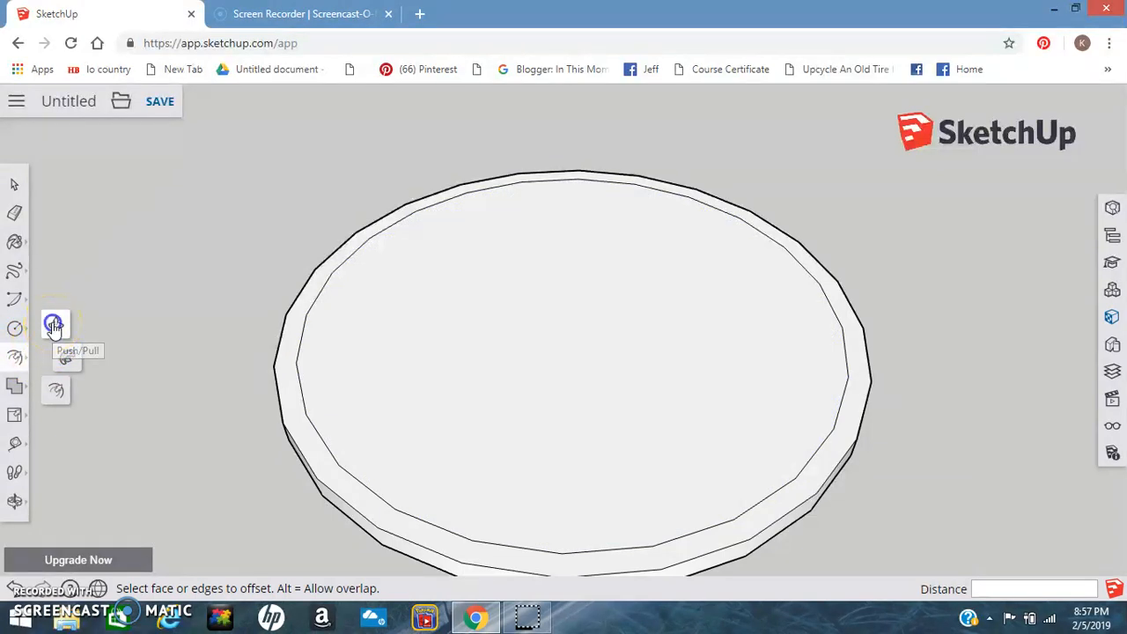
click(53, 327)
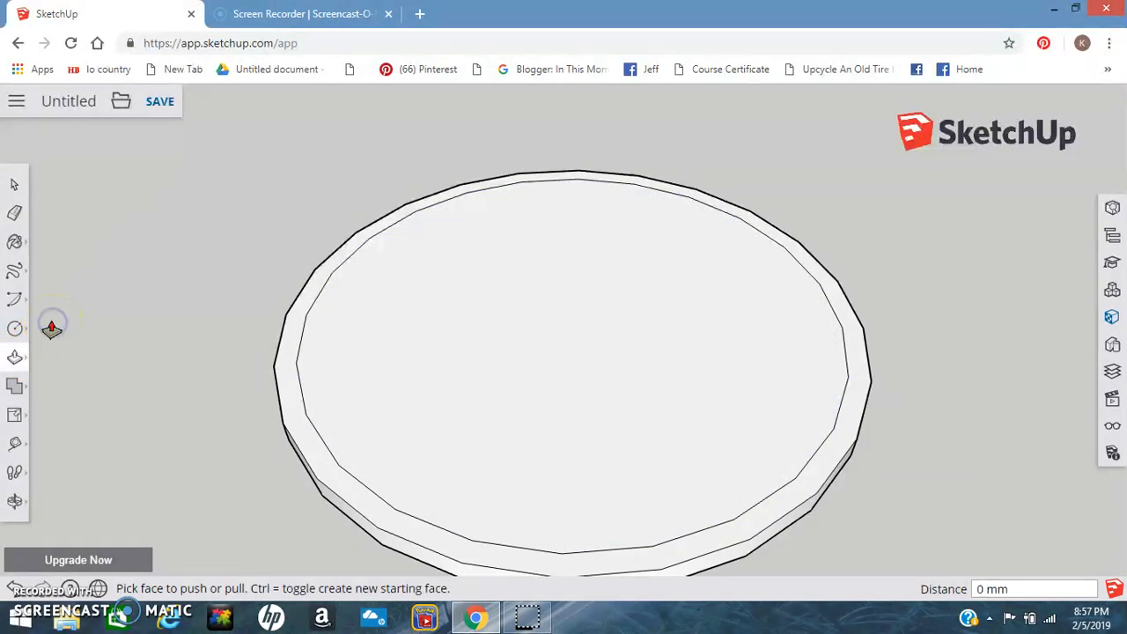
click(287, 387)
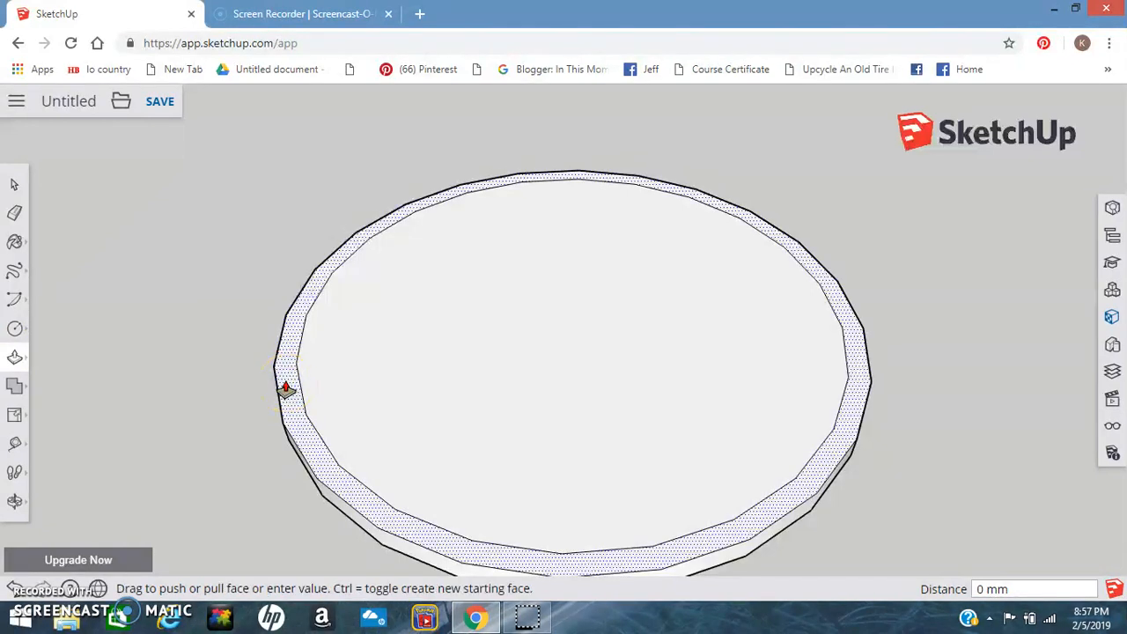
drag(287, 381, 287, 368)
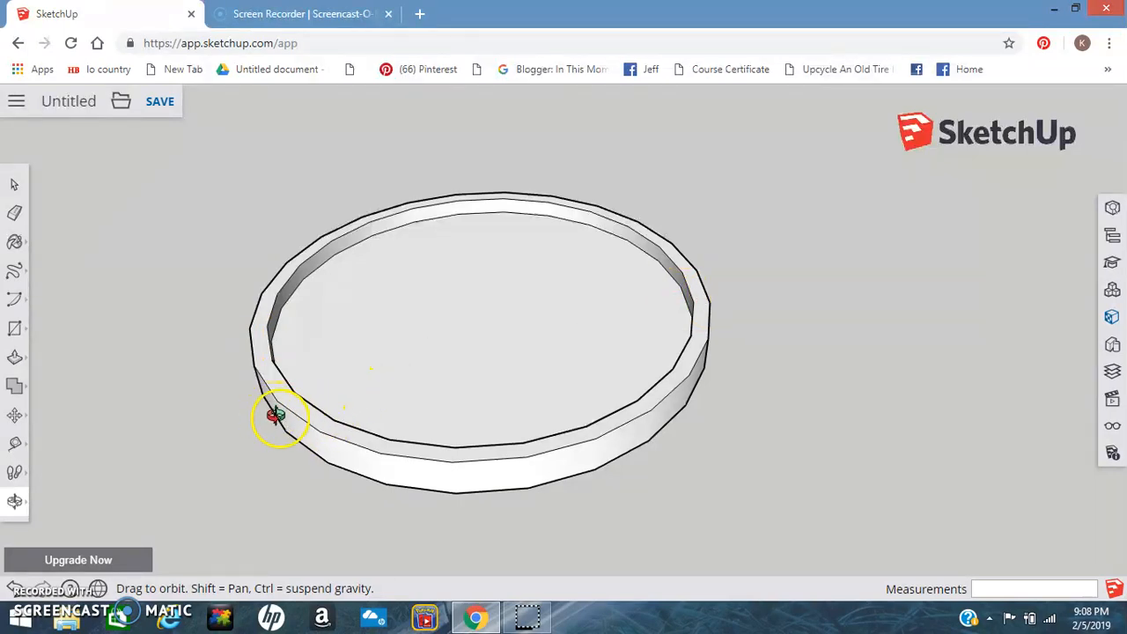
drag(282, 382, 264, 345)
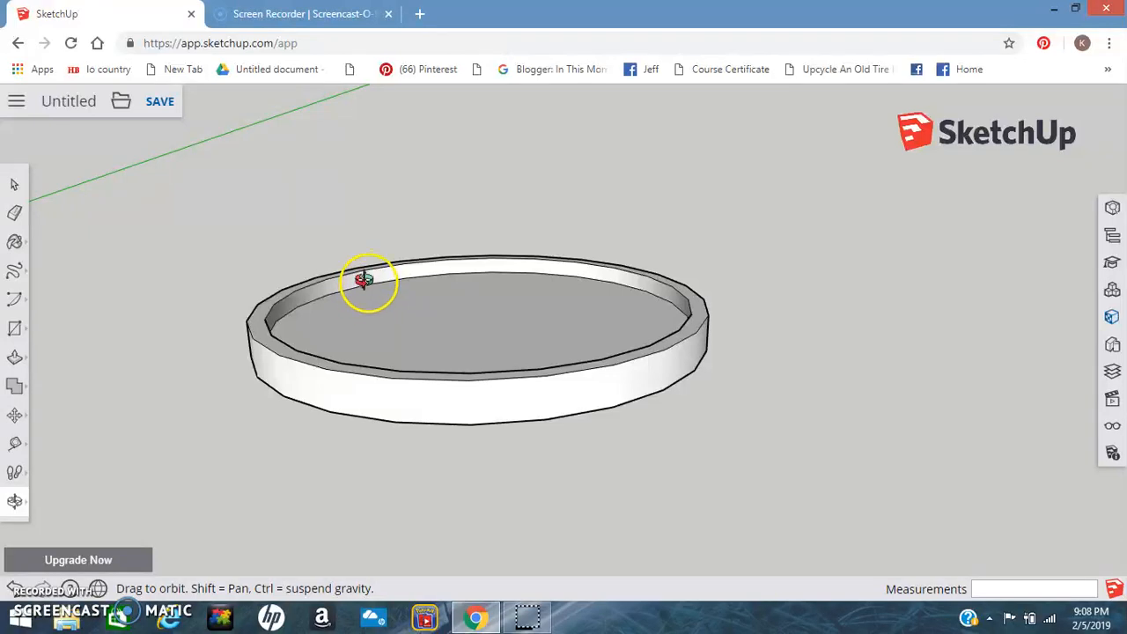
drag(403, 308, 395, 378)
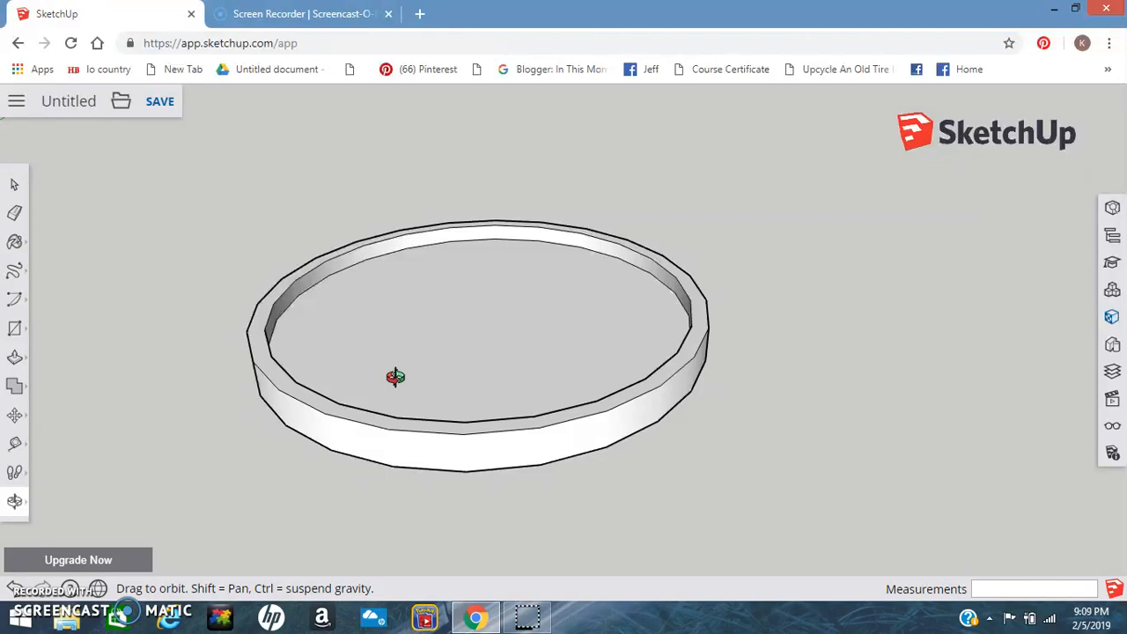
click(444, 294)
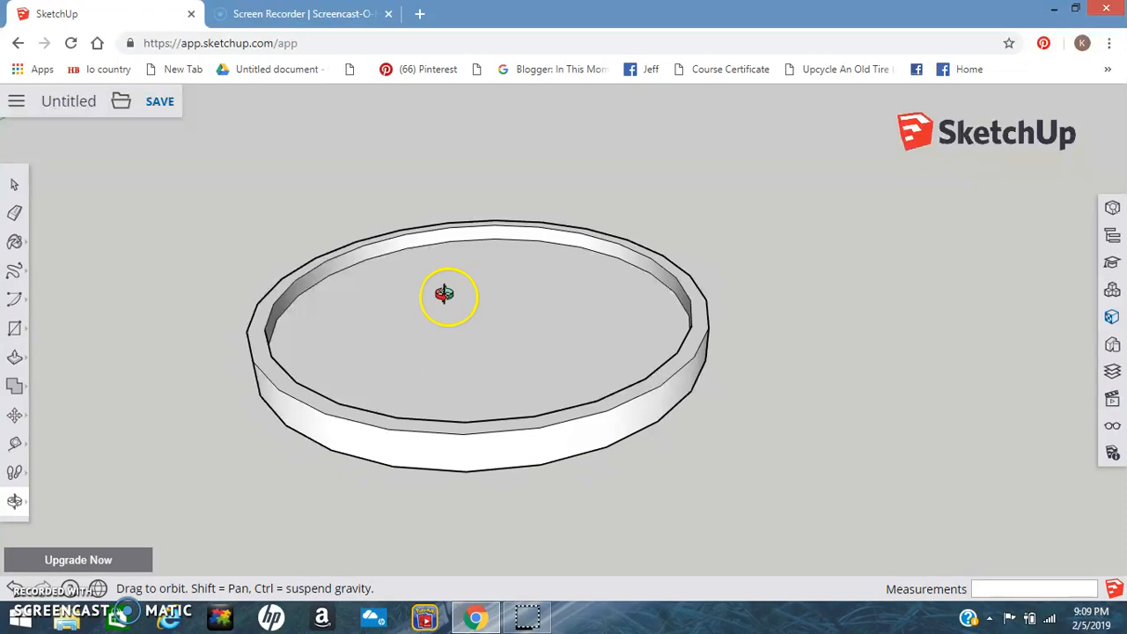